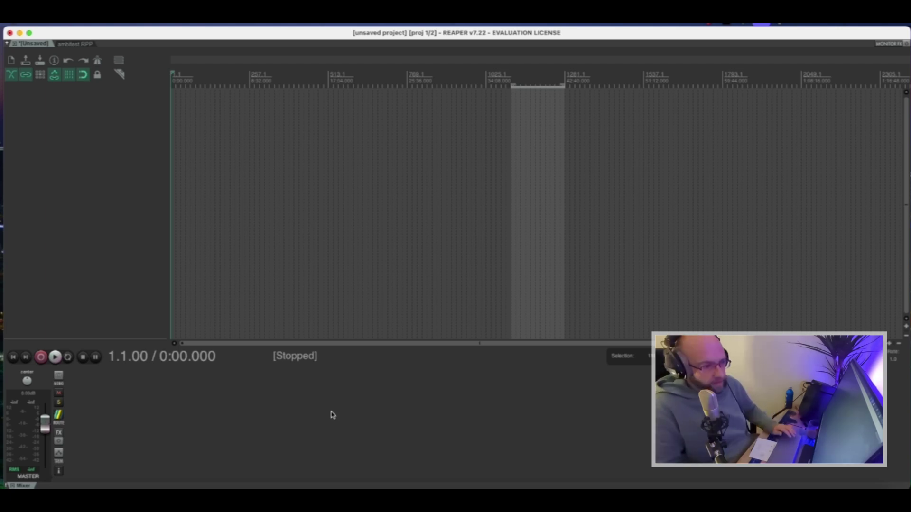
Set the master track to 4 track channels in its output routing
{"action": "left_click", "coordinate": [61, 418]}
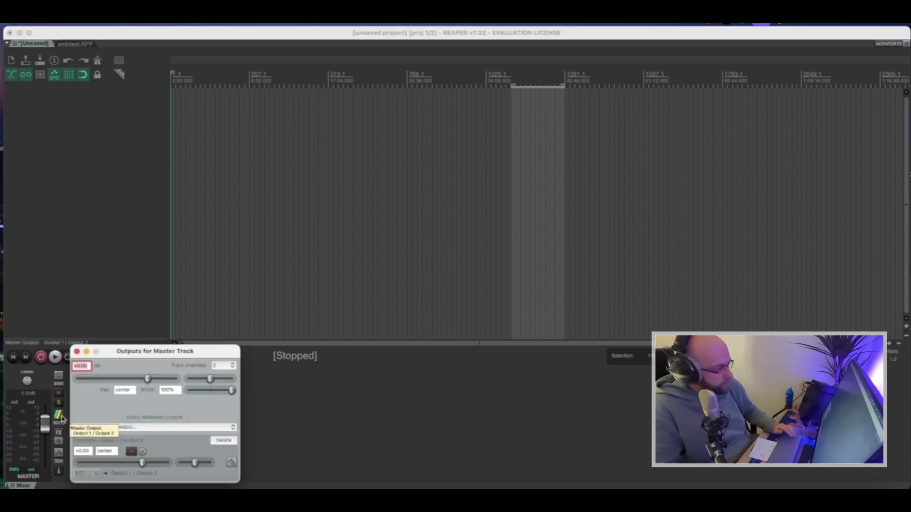
{"action": "left_click_drag", "start_coordinate": [156, 353], "coordinate": [492, 232]}
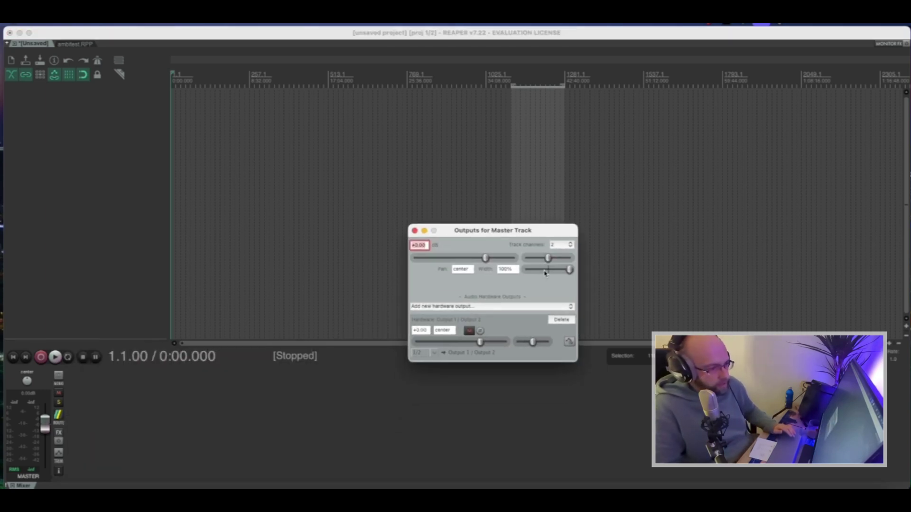
{"action": "left_click", "coordinate": [555, 246]}
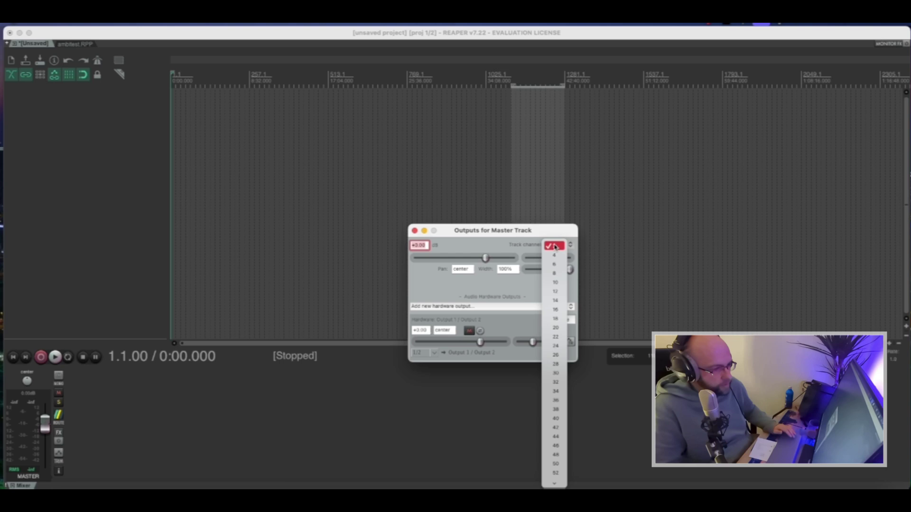
{"action": "left_click", "coordinate": [555, 251]}
{"action": "left_click", "coordinate": [414, 232]}
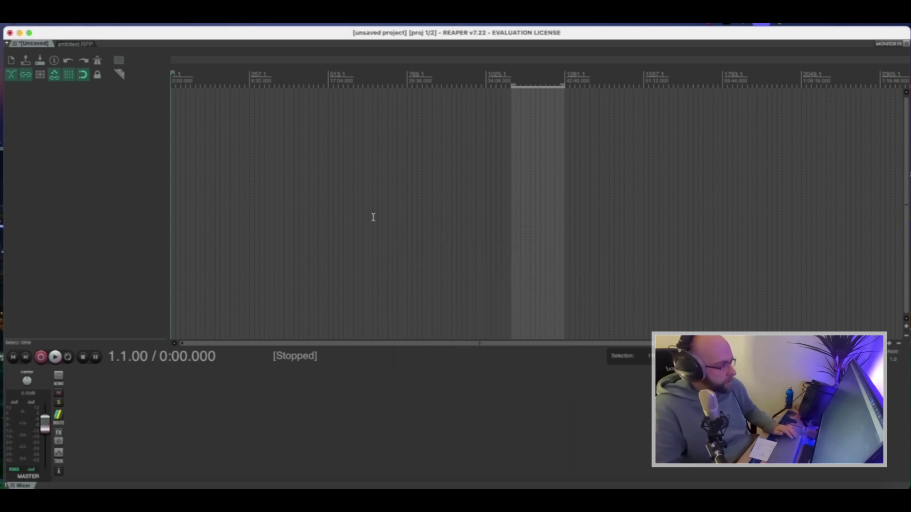
Add four new empty tracks to the project
{"action": "double_click", "coordinate": [130, 113]}
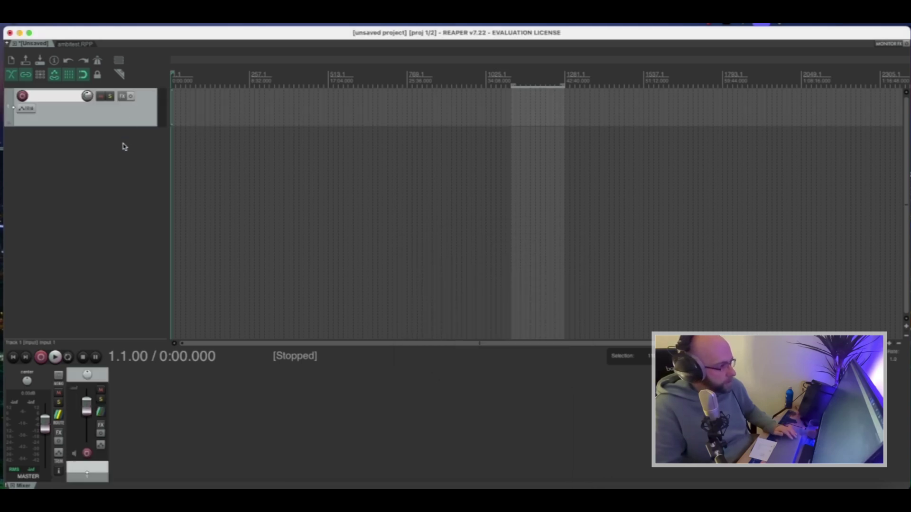
{"action": "double_click", "coordinate": [122, 147]}
{"action": "double_click", "coordinate": [122, 173]}
{"action": "double_click", "coordinate": [137, 233]}
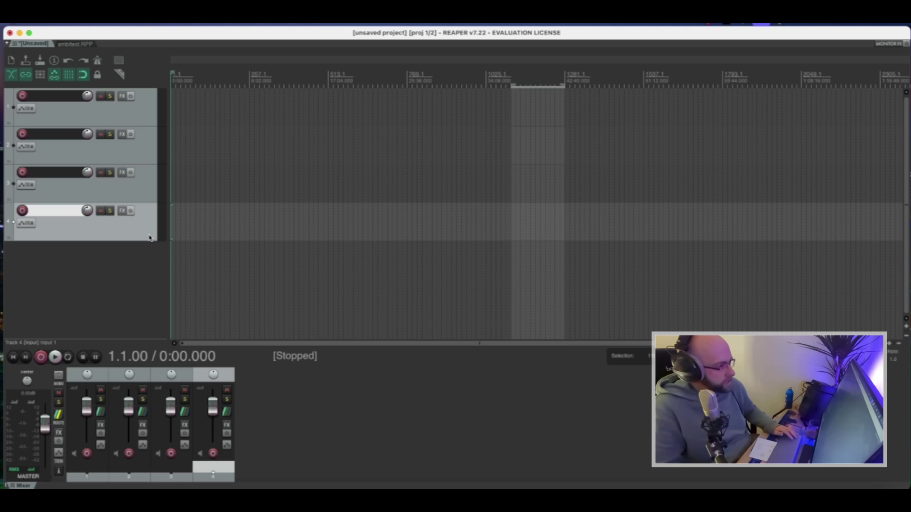
Set tracks 1 and 2 to 4 track channels in their routing windows
{"action": "left_click", "coordinate": [100, 412]}
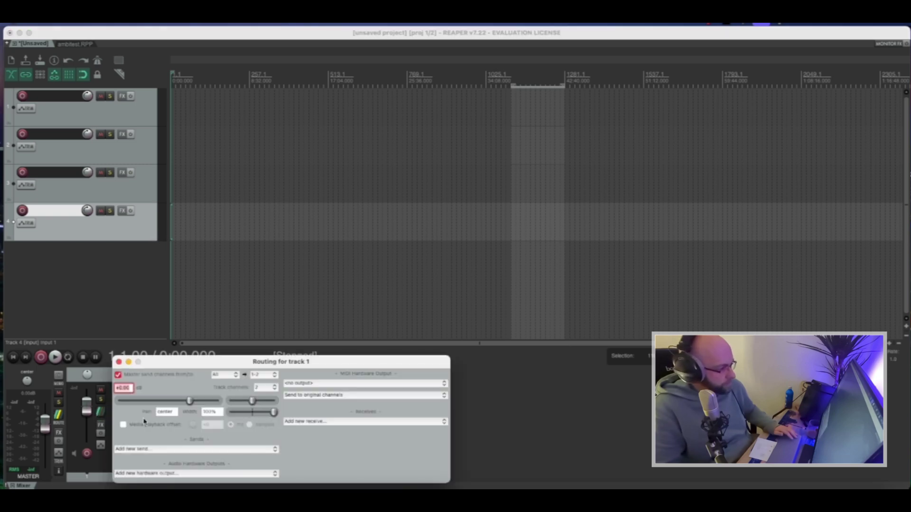
{"action": "left_click", "coordinate": [276, 388]}
{"action": "left_click", "coordinate": [266, 399]}
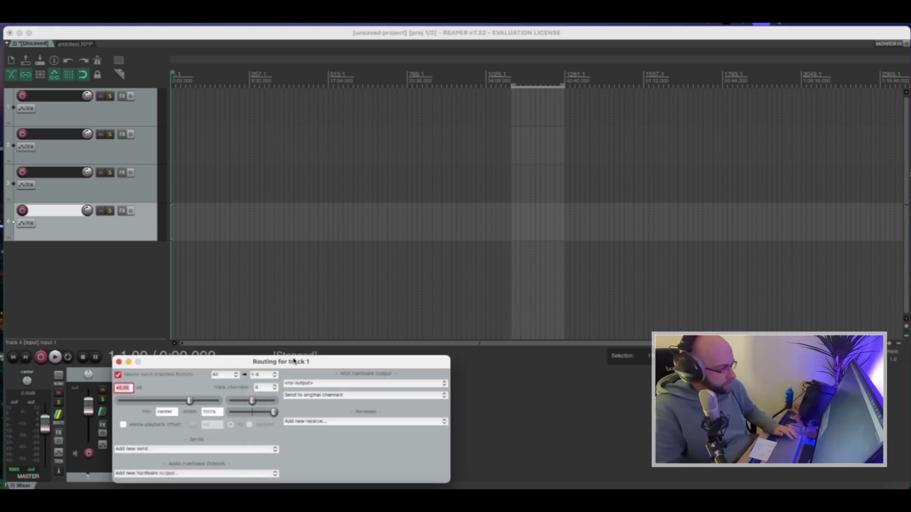
{"action": "left_click_drag", "start_coordinate": [294, 364], "coordinate": [535, 196]}
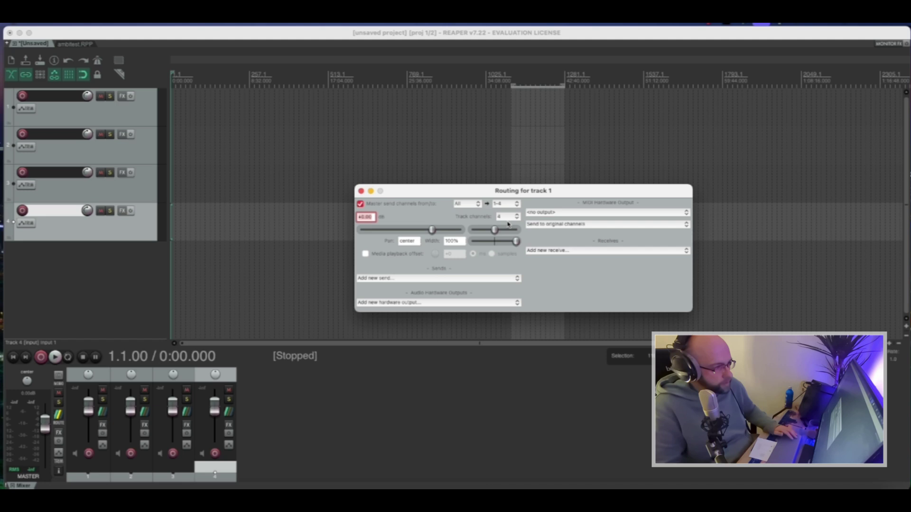
{"action": "left_click", "coordinate": [361, 191]}
{"action": "left_click", "coordinate": [144, 411]}
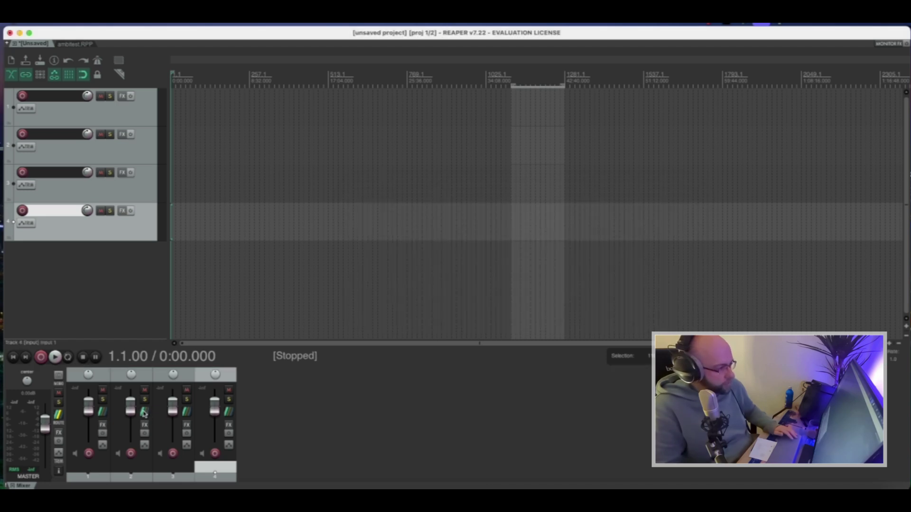
{"action": "left_click_drag", "start_coordinate": [340, 363], "coordinate": [647, 165]}
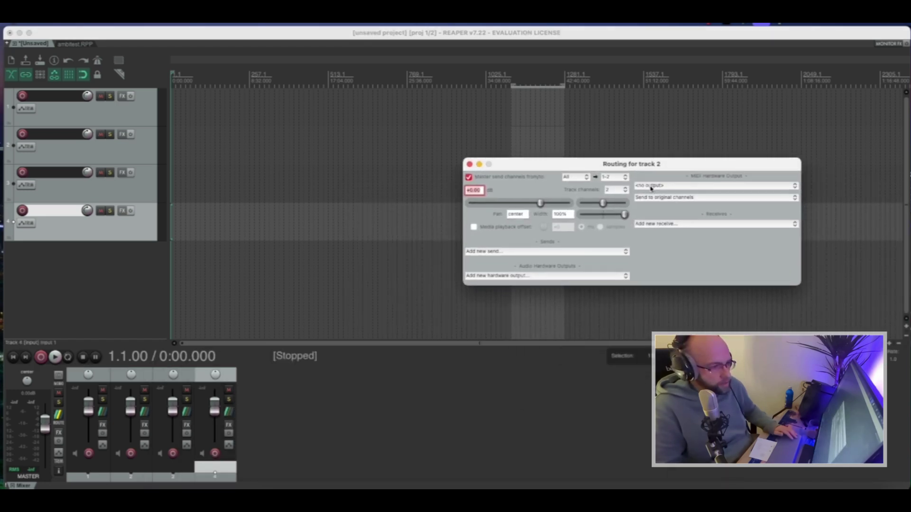
{"action": "left_click", "coordinate": [613, 189]}
{"action": "left_click", "coordinate": [612, 200]}
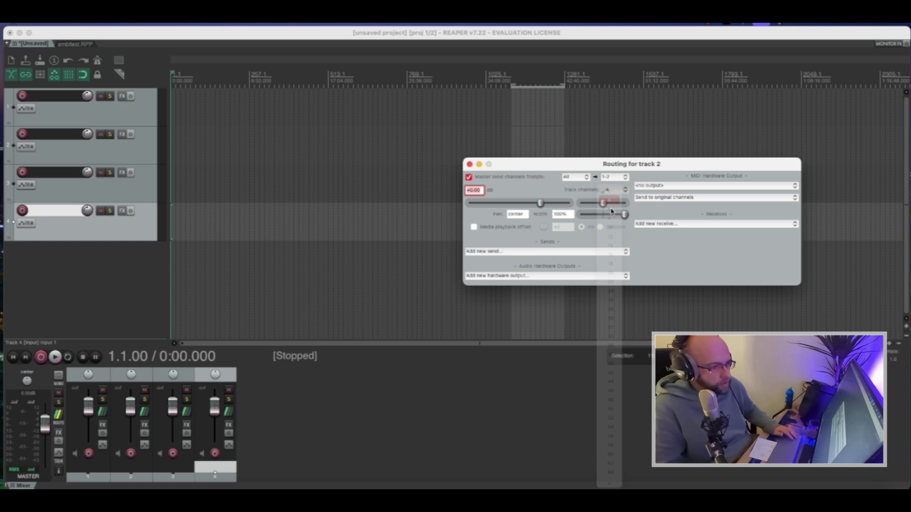
{"action": "left_click", "coordinate": [469, 164]}
Set tracks 3 and 4 to 4 track channels as well
{"action": "left_click", "coordinate": [188, 412]}
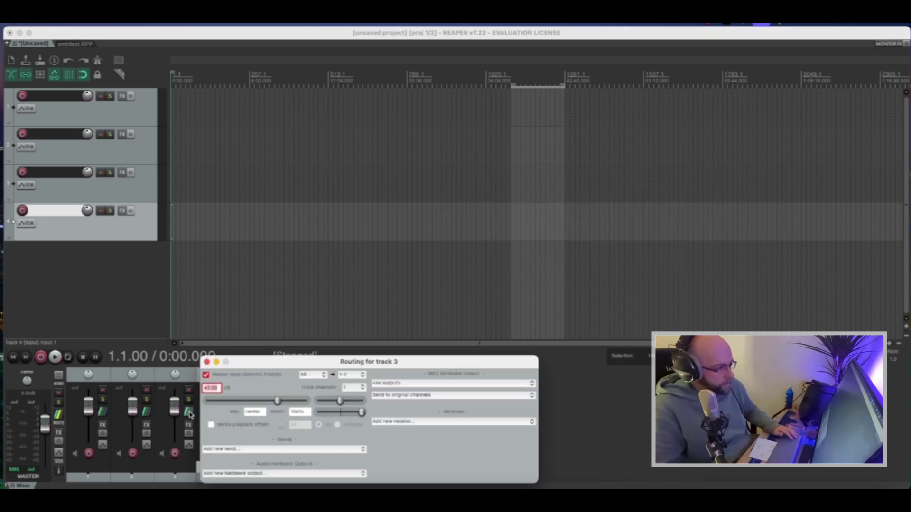
{"action": "left_click", "coordinate": [356, 388]}
{"action": "left_click", "coordinate": [351, 397]}
{"action": "left_click", "coordinate": [207, 362]}
{"action": "left_click", "coordinate": [232, 412]}
{"action": "left_click", "coordinate": [394, 388]}
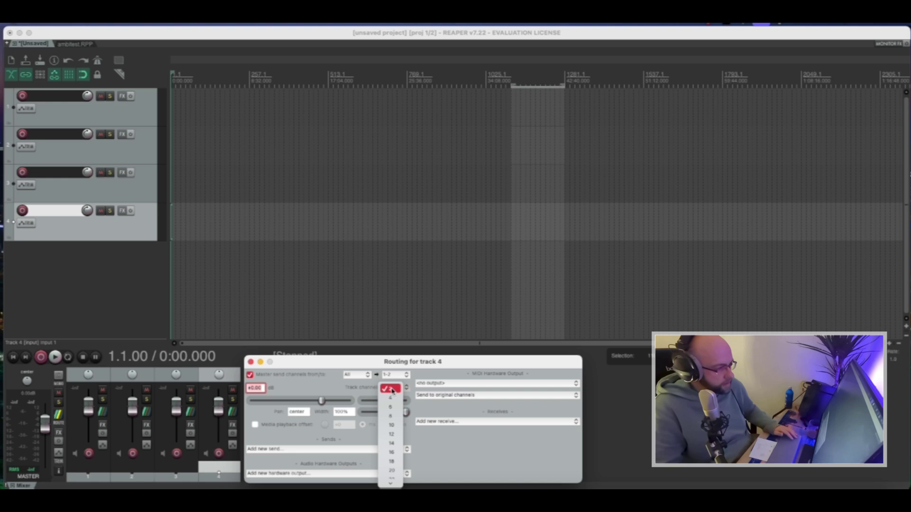
{"action": "left_click", "coordinate": [395, 399]}
{"action": "left_click", "coordinate": [251, 362]}
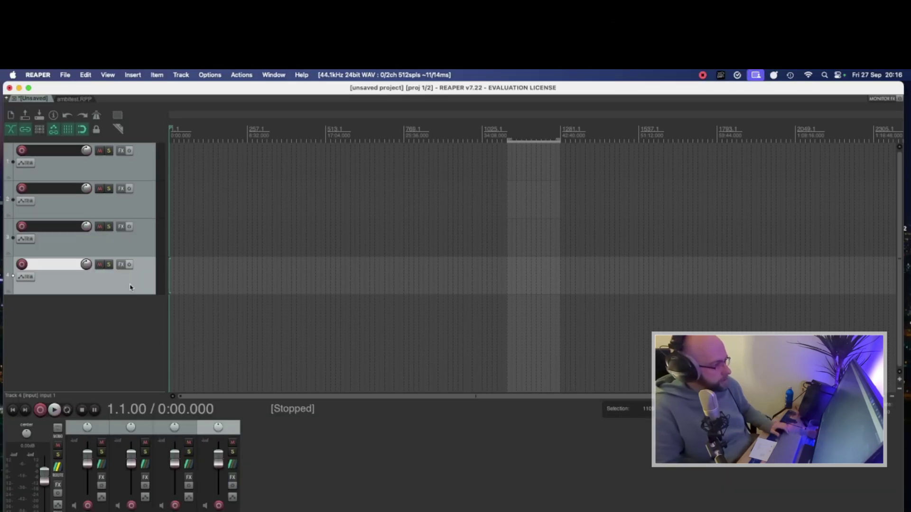
Select all four tracks and move them into a new folder track
{"action": "left_click", "coordinate": [141, 249], "text": "super"}
{"action": "left_click", "coordinate": [146, 204], "text": "super"}
{"action": "left_click", "coordinate": [141, 171], "text": "super"}
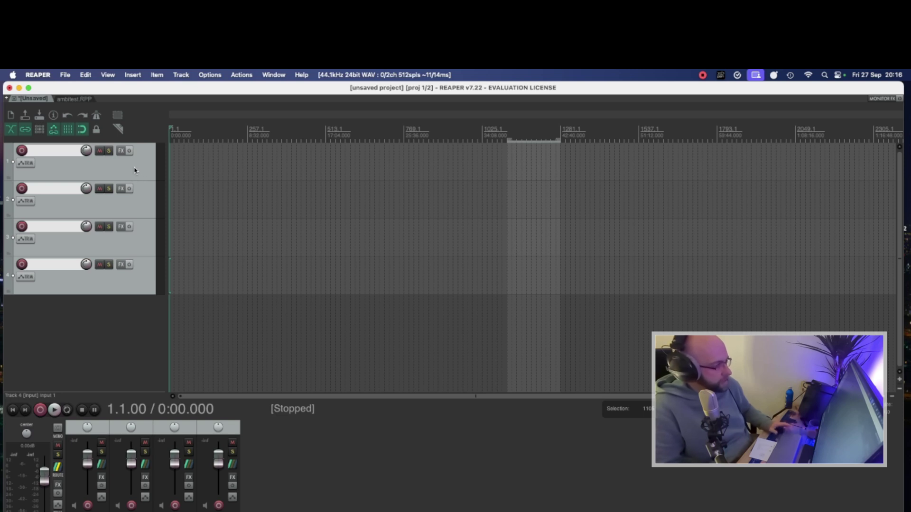
{"action": "right_click", "coordinate": [135, 170]}
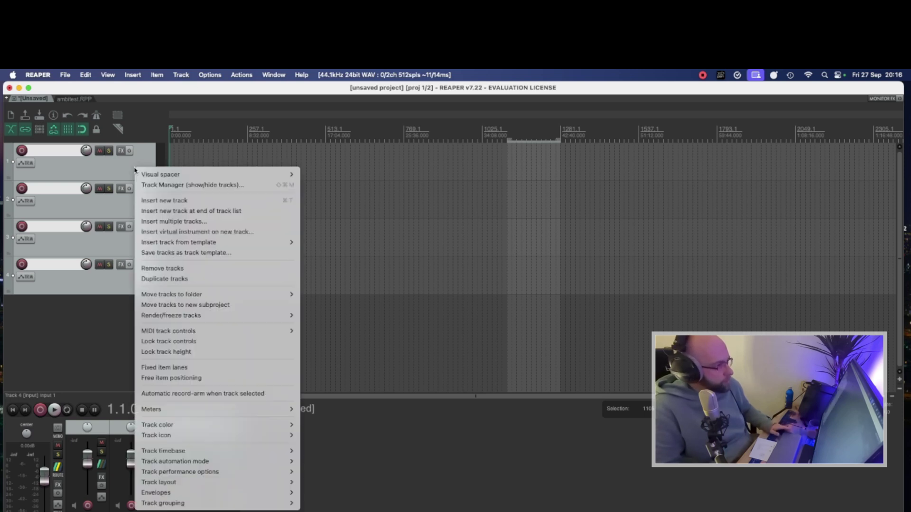
{"action": "mouse_move", "coordinate": [214, 299]}
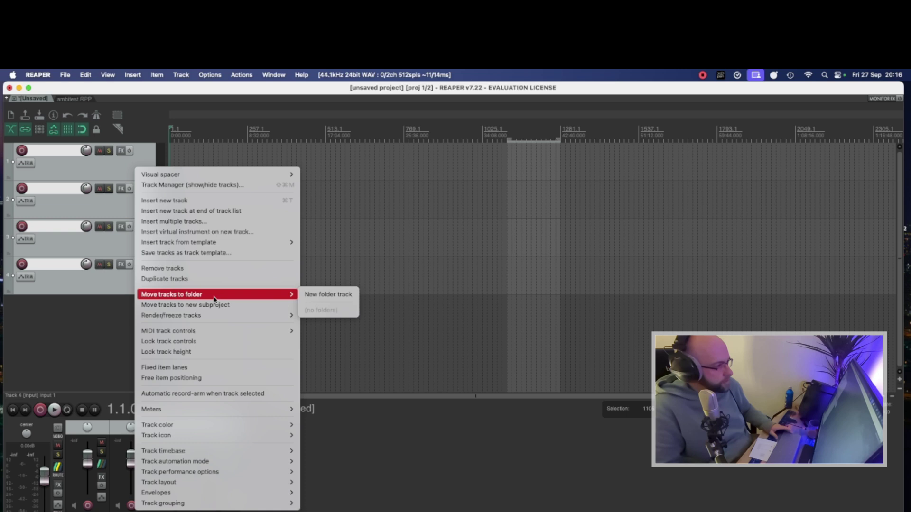
{"action": "left_click", "coordinate": [327, 295]}
Name the new folder track 'Ambisonic Mix'
{"action": "double_click", "coordinate": [57, 150]}
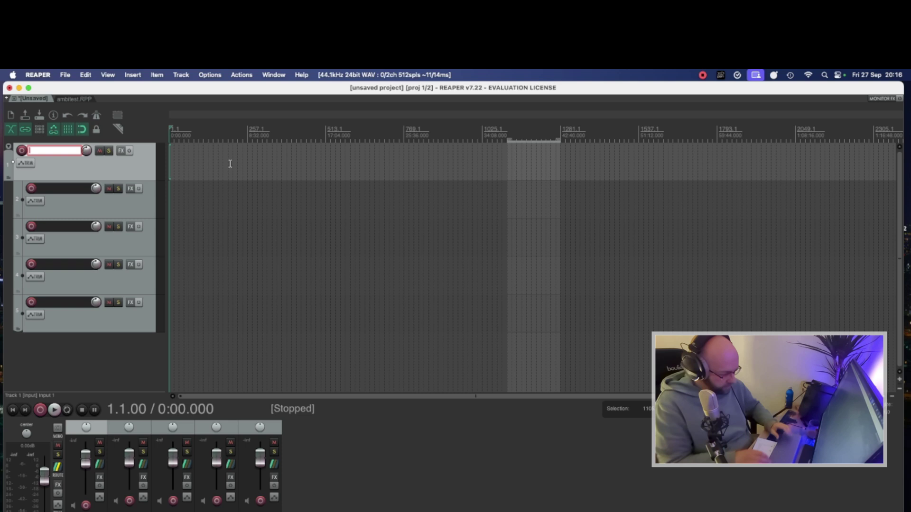
{"action": "type", "text": "A"}
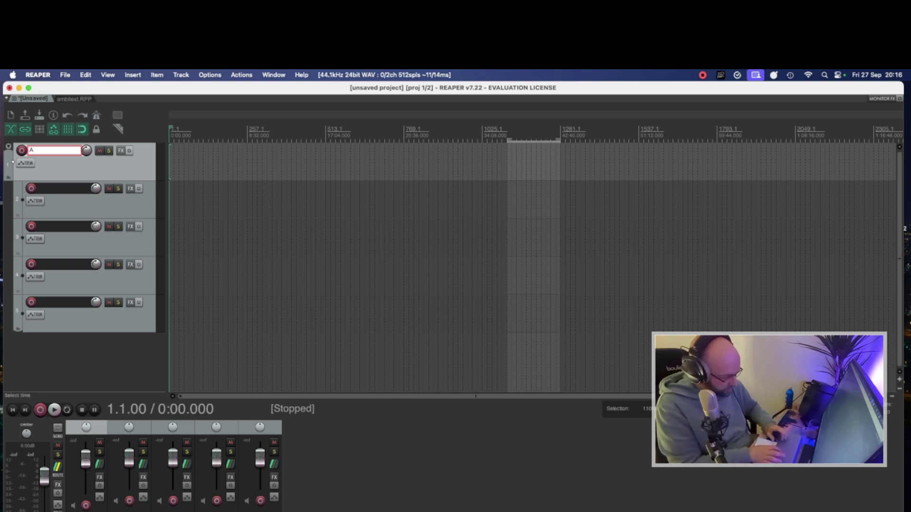
{"action": "type", "text": "mbisonic Mix"}
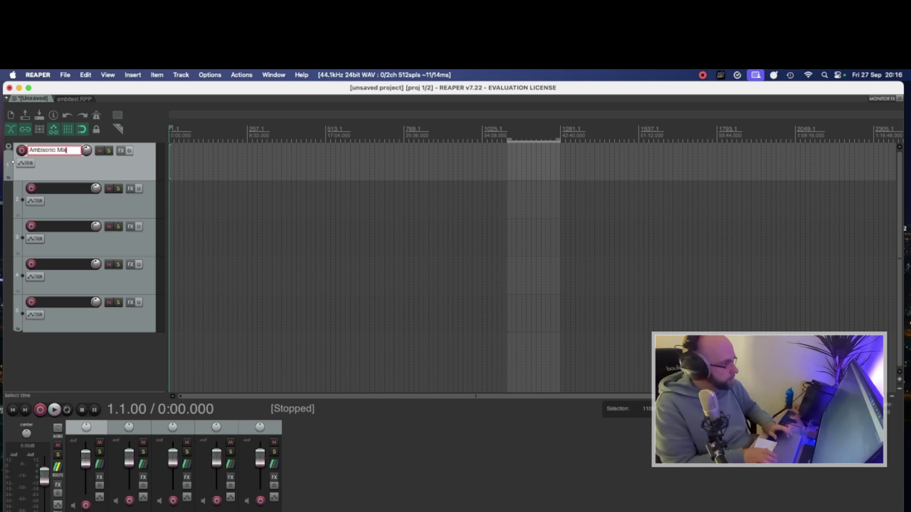
{"action": "key", "text": "Return"}
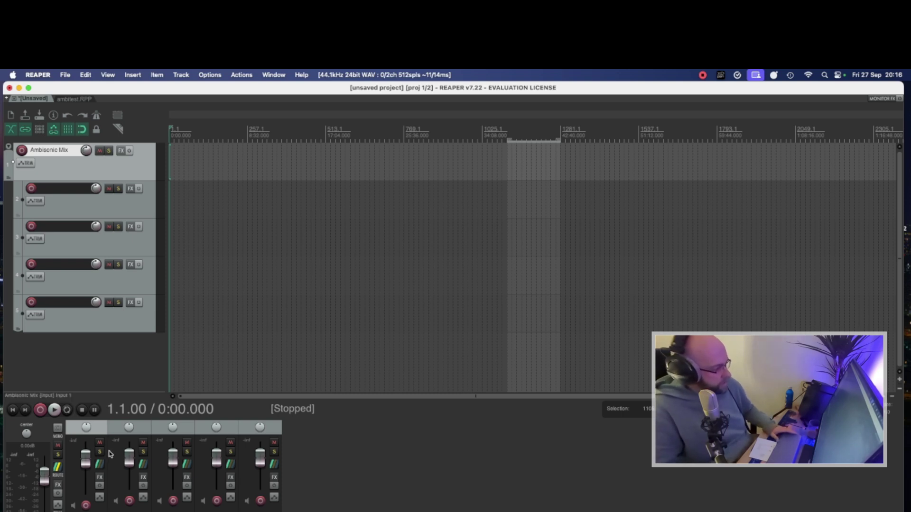
Set the Ambisonic Mix folder's track channels to 4 in its routing window
{"action": "left_click", "coordinate": [100, 464]}
{"action": "left_click_drag", "start_coordinate": [227, 414], "coordinate": [355, 277]}
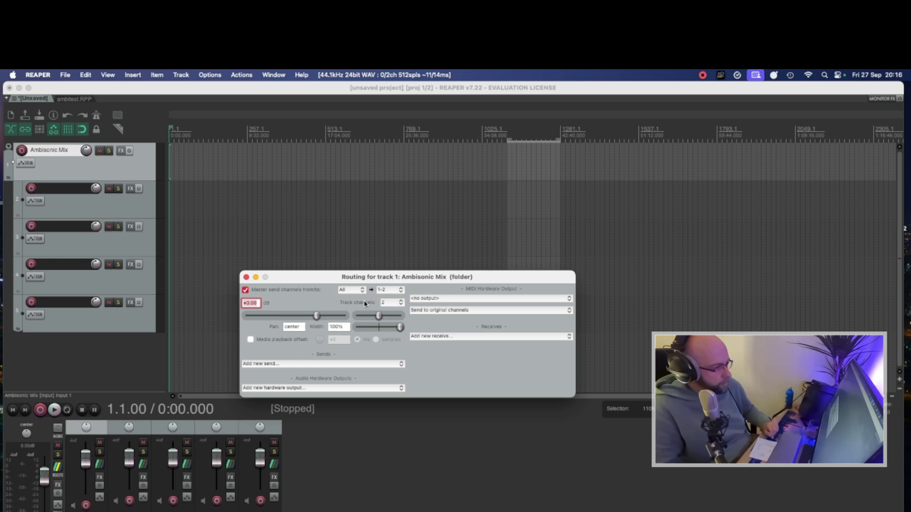
{"action": "left_click", "coordinate": [392, 304]}
{"action": "left_click", "coordinate": [389, 314]}
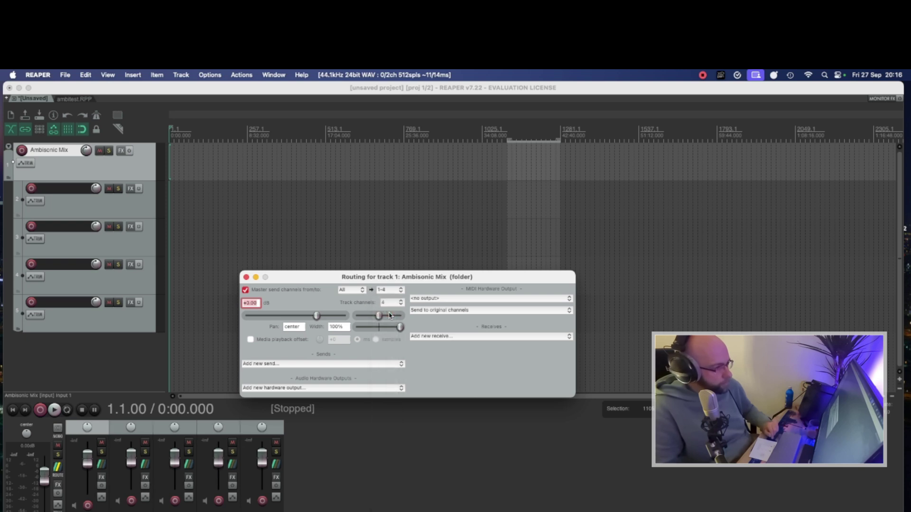
{"action": "left_click", "coordinate": [246, 277]}
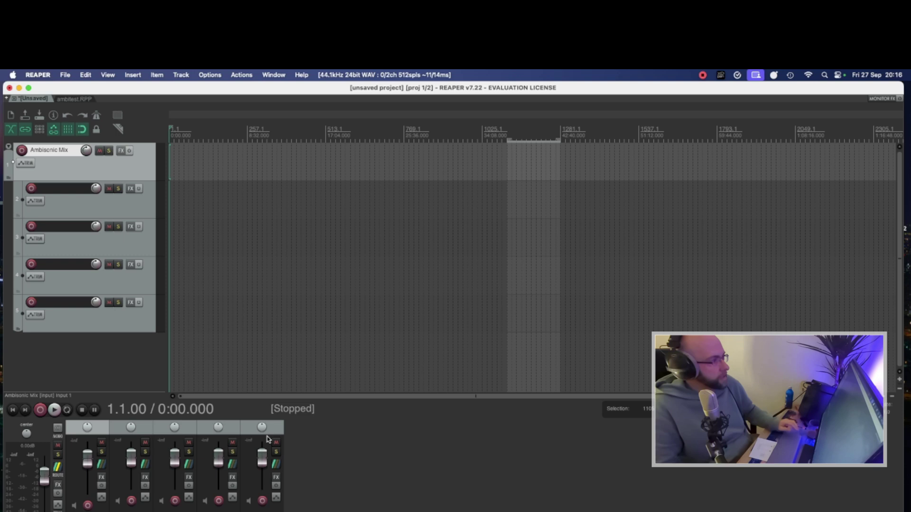
Load VST: BinauralDecoder (IEM) on the Ambisonic Mix folder, filtering by 'iem'
{"action": "left_click", "coordinate": [120, 151]}
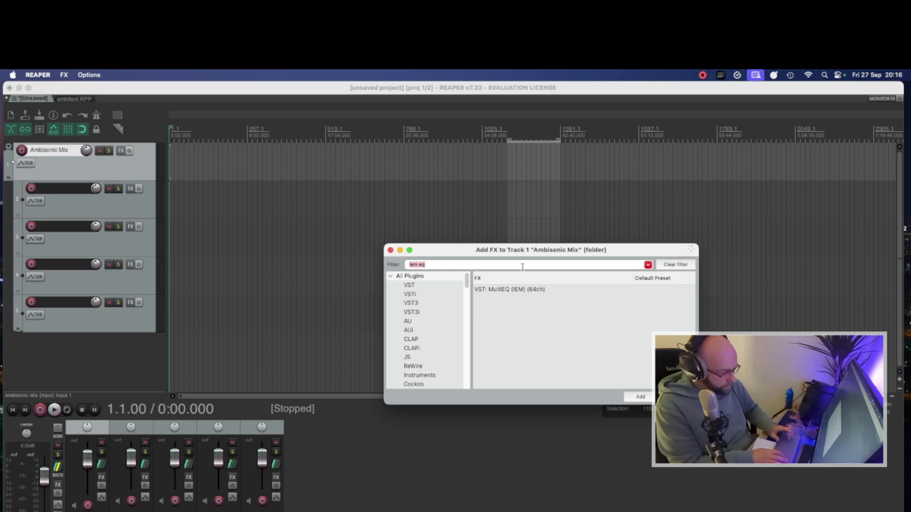
{"action": "type", "text": "iem"}
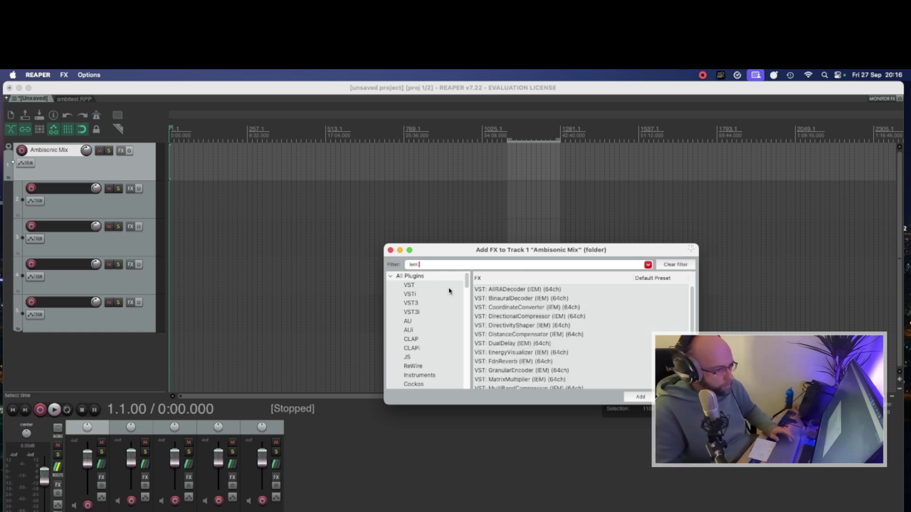
{"action": "left_click", "coordinate": [508, 298]}
{"action": "left_click", "coordinate": [632, 396]}
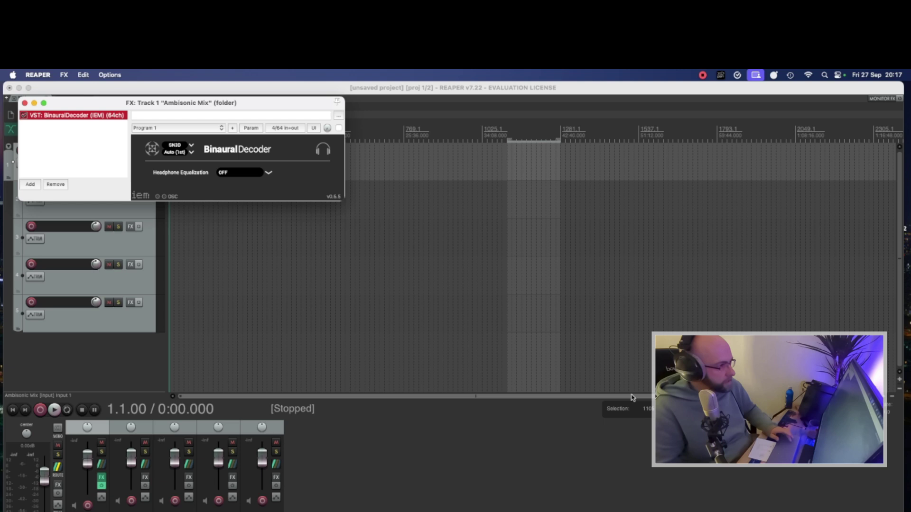
{"action": "left_click", "coordinate": [22, 100]}
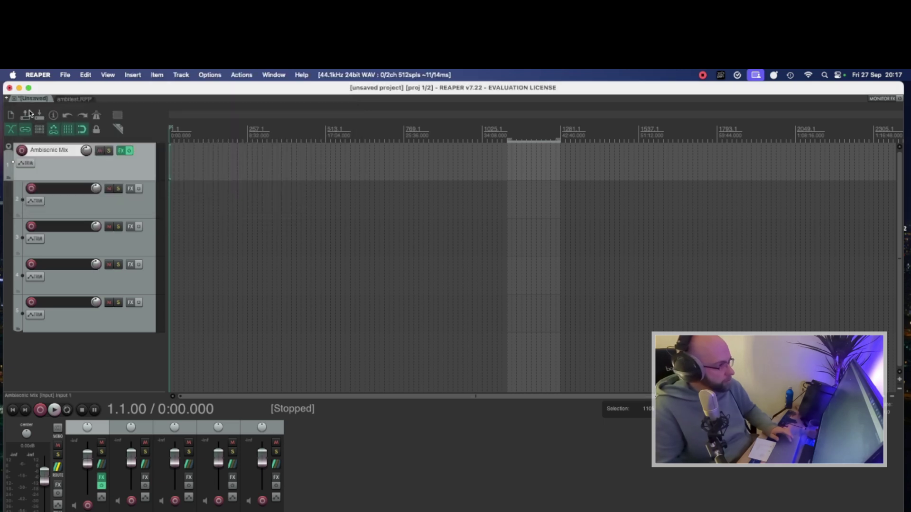
Add the IEM StereoEncoder to track 2, filtering the list by 'iem stereo'
{"action": "left_click", "coordinate": [122, 201]}
{"action": "left_click", "coordinate": [131, 188]}
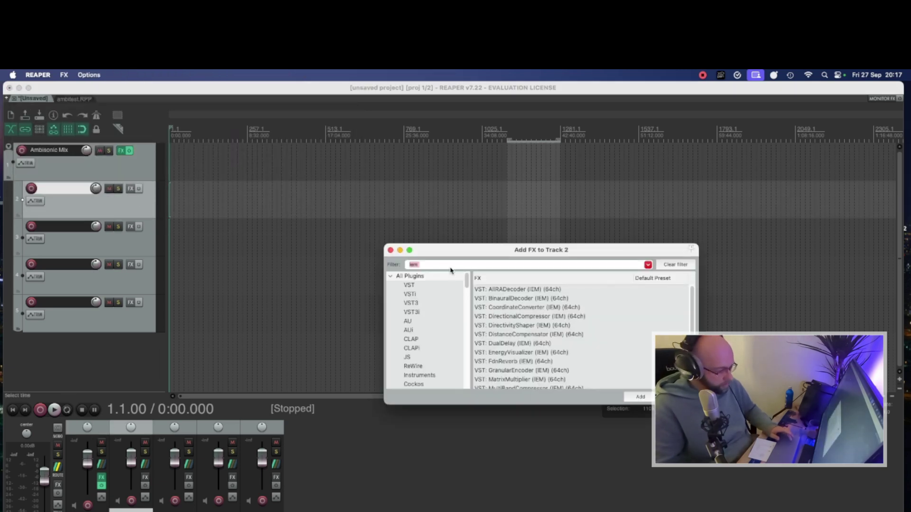
{"action": "type", "text": "iem"}
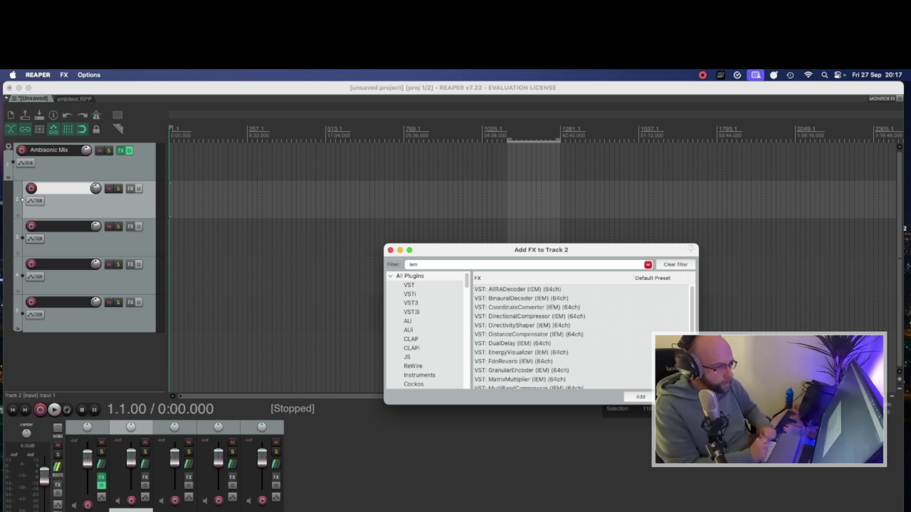
{"action": "type", "text": " stere"}
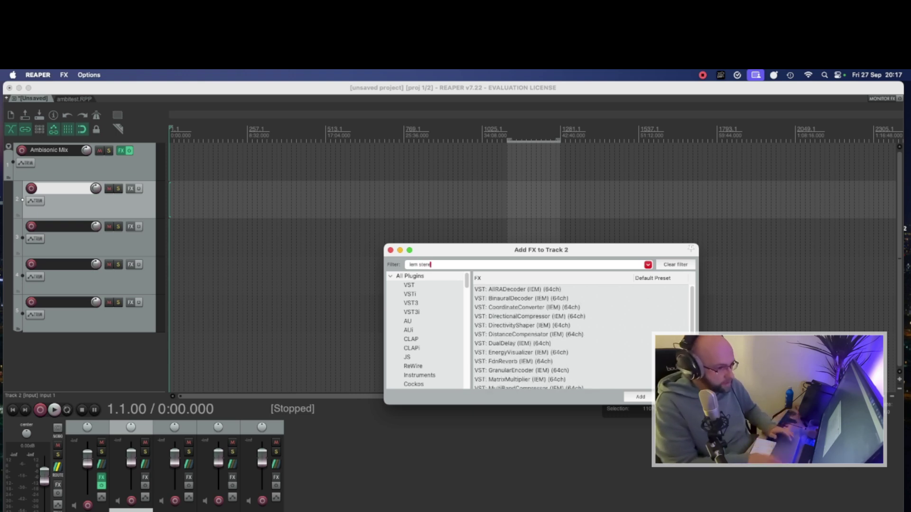
{"action": "type", "text": "o"}
{"action": "left_click", "coordinate": [554, 290]}
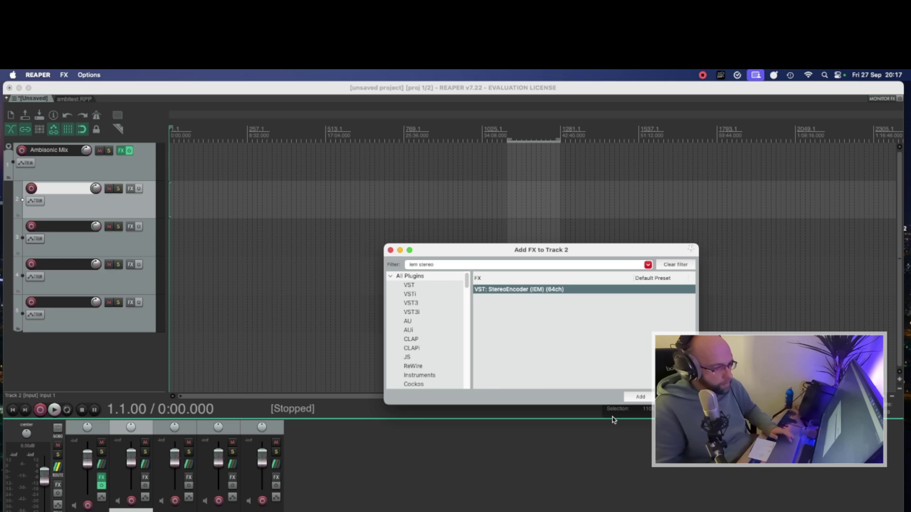
{"action": "left_click", "coordinate": [640, 397]}
{"action": "left_click_drag", "start_coordinate": [215, 96], "coordinate": [543, 183]}
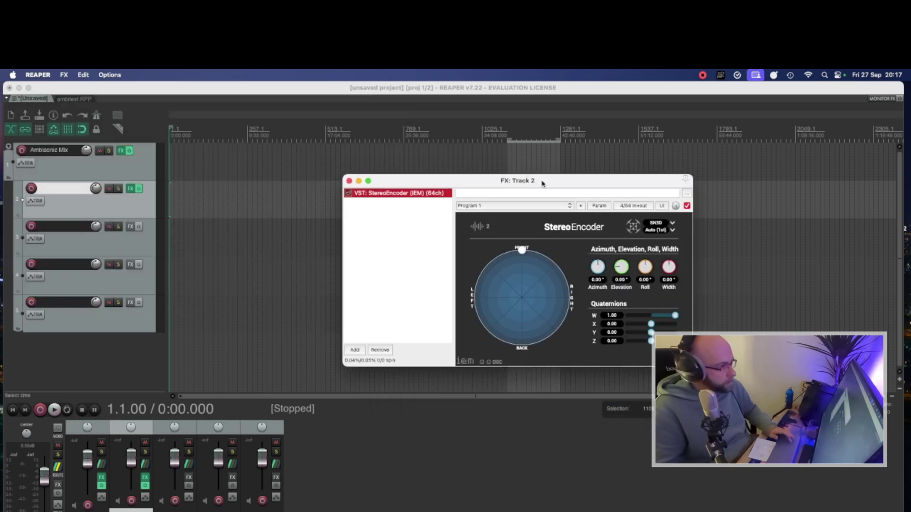
Add the IEM StereoEncoder to tracks 3, 4 and 5
{"action": "left_click", "coordinate": [130, 226]}
{"action": "left_click", "coordinate": [521, 290]}
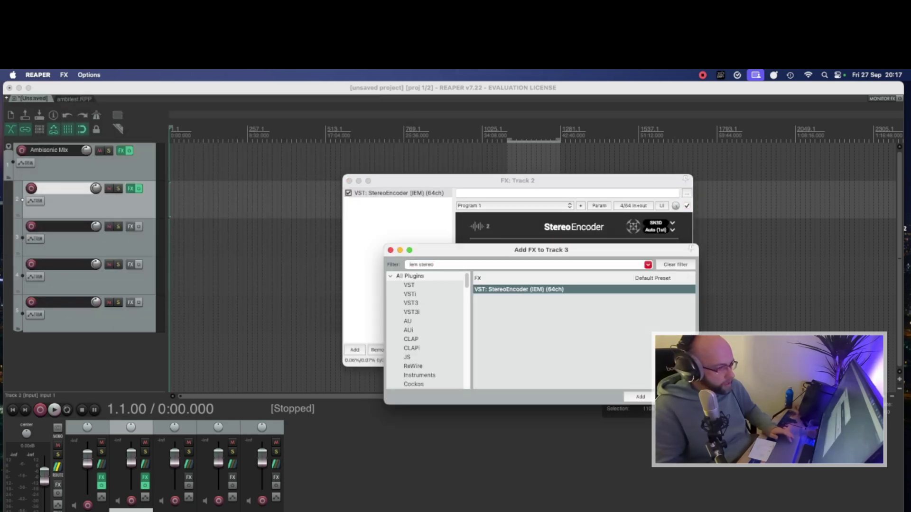
{"action": "left_click", "coordinate": [640, 397]}
{"action": "left_click", "coordinate": [131, 264]}
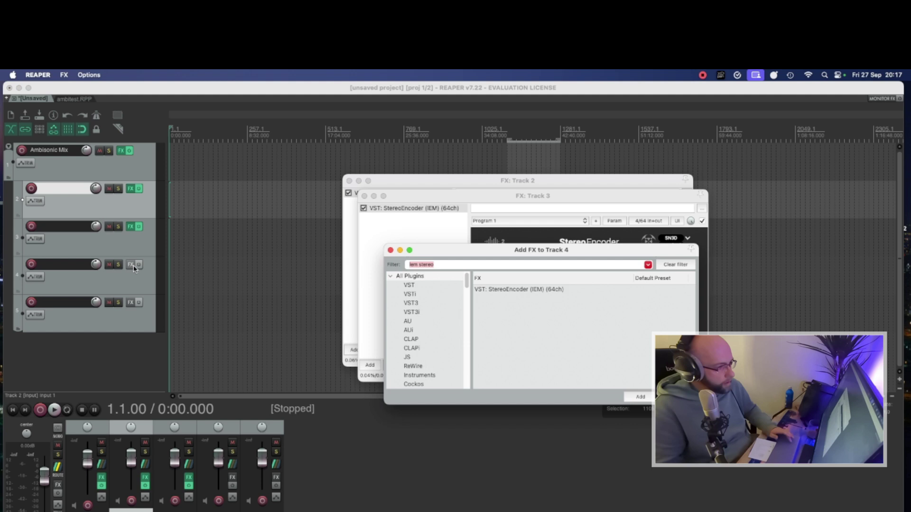
{"action": "left_click", "coordinate": [521, 289]}
{"action": "left_click", "coordinate": [640, 397]}
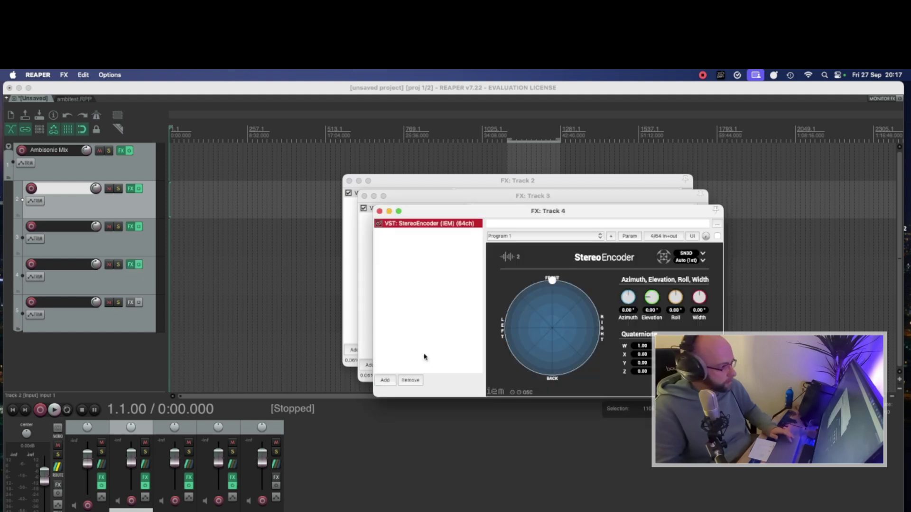
{"action": "left_click", "coordinate": [128, 304]}
{"action": "left_click", "coordinate": [523, 290]}
{"action": "left_click", "coordinate": [640, 398]}
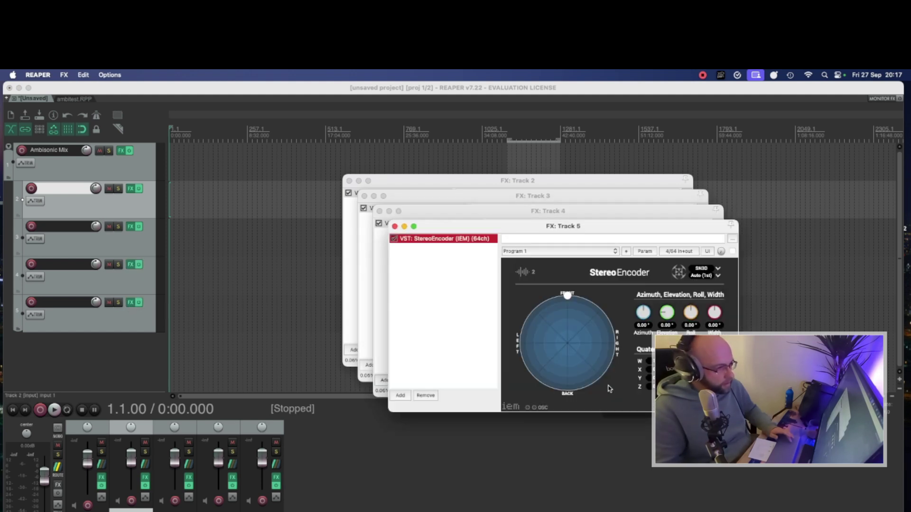
Close the encoder windows of tracks 2–4, leaving track 5's encoder visible
{"action": "left_click", "coordinate": [379, 211]}
{"action": "left_click", "coordinate": [365, 196]}
{"action": "left_click", "coordinate": [349, 181]}
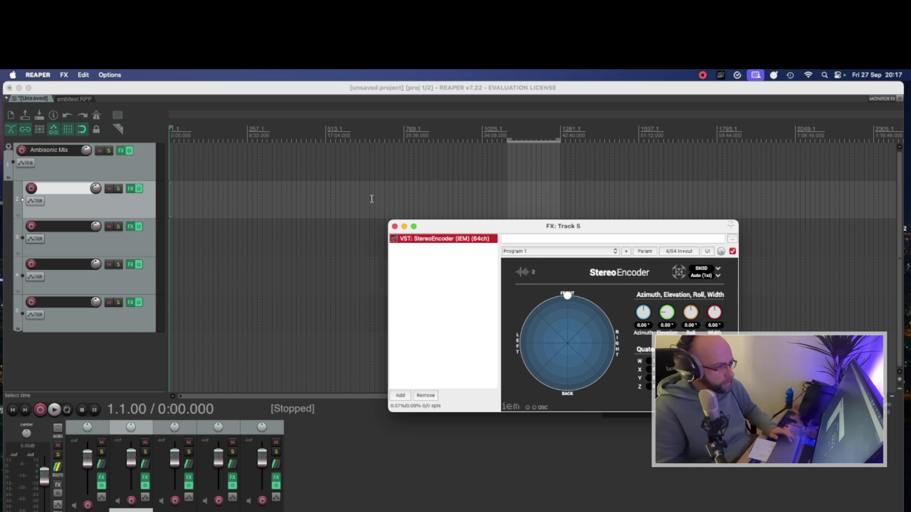
{"action": "left_click_drag", "start_coordinate": [514, 227], "coordinate": [421, 221]}
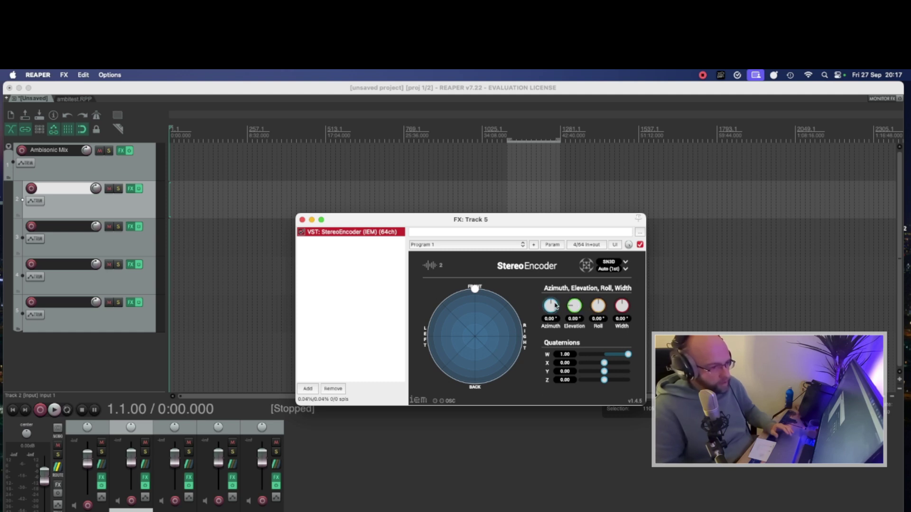
{"action": "mouse_move", "coordinate": [556, 306]}
{"action": "left_mouse_down"}
{"action": "mouse_move", "coordinate": [524, 331]}
{"action": "mouse_move", "coordinate": [559, 303]}
{"action": "mouse_move", "coordinate": [516, 314]}
{"action": "mouse_move", "coordinate": [522, 335]}
{"action": "mouse_move", "coordinate": [563, 306]}
{"action": "left_mouse_up"}
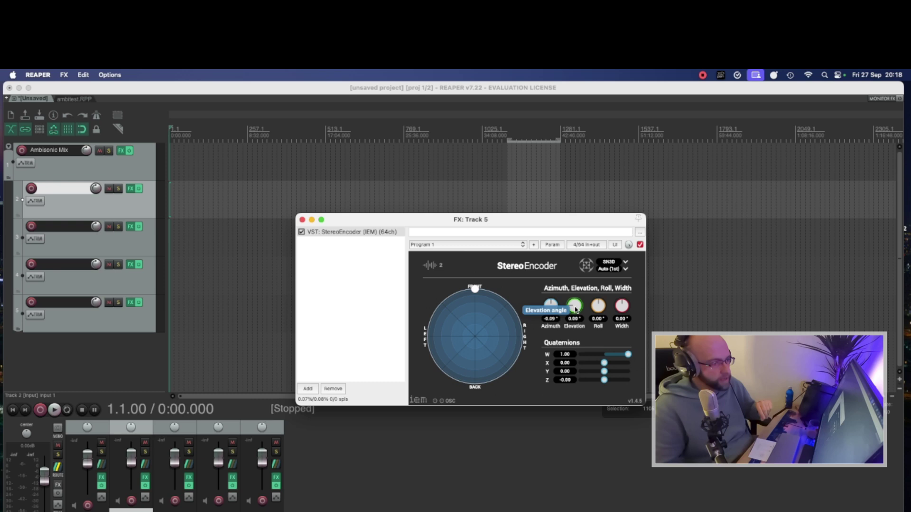
Close the encoder window and bring up the X8 recordings folder with FLU.wav selected
{"action": "left_click", "coordinate": [302, 220]}
{"action": "key", "text": "super+Tab"}
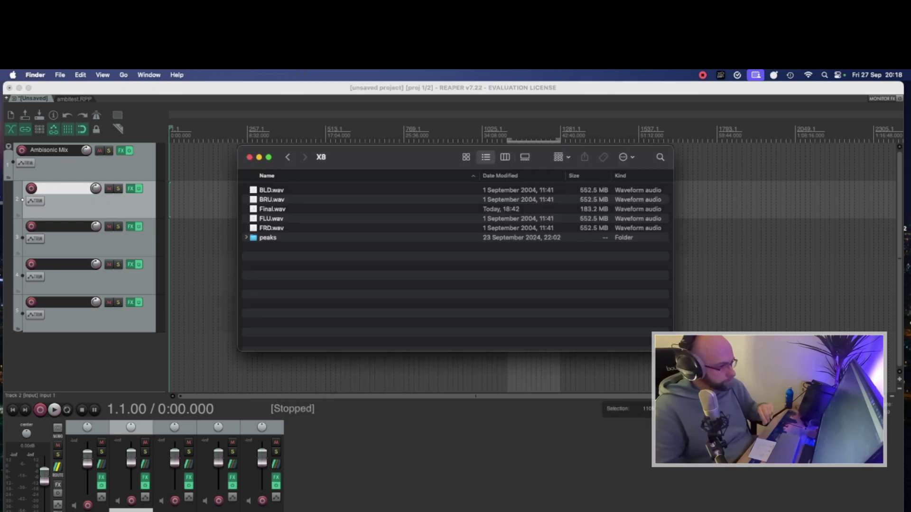
{"action": "left_click_drag", "start_coordinate": [416, 157], "coordinate": [567, 224]}
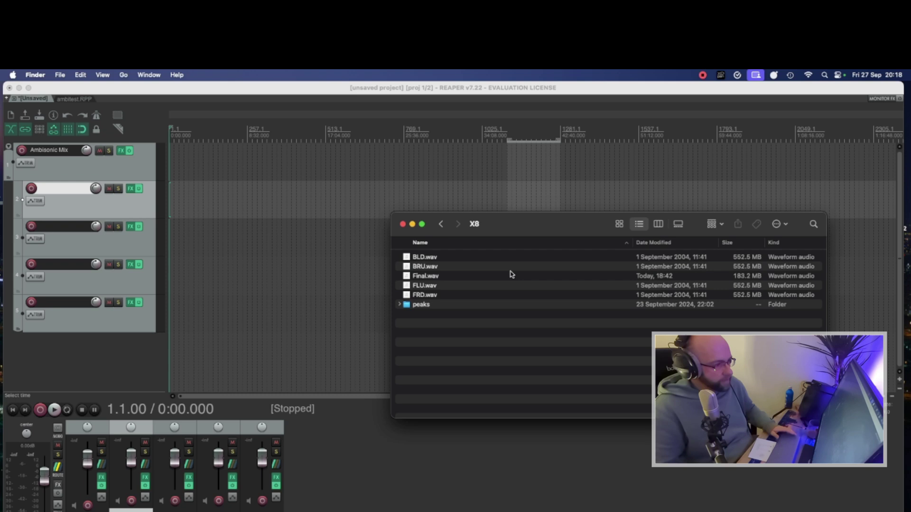
{"action": "left_click", "coordinate": [435, 286]}
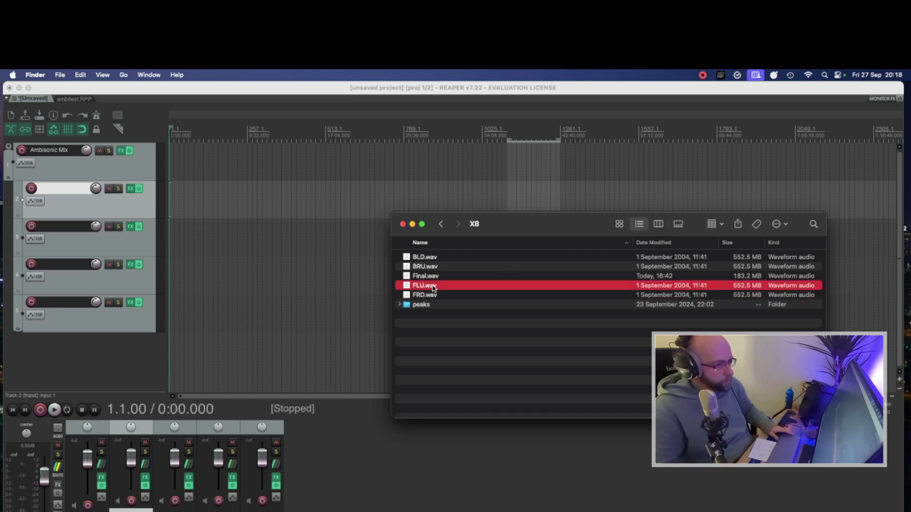
{"action": "left_click", "coordinate": [432, 265]}
{"action": "key", "text": "Up"}
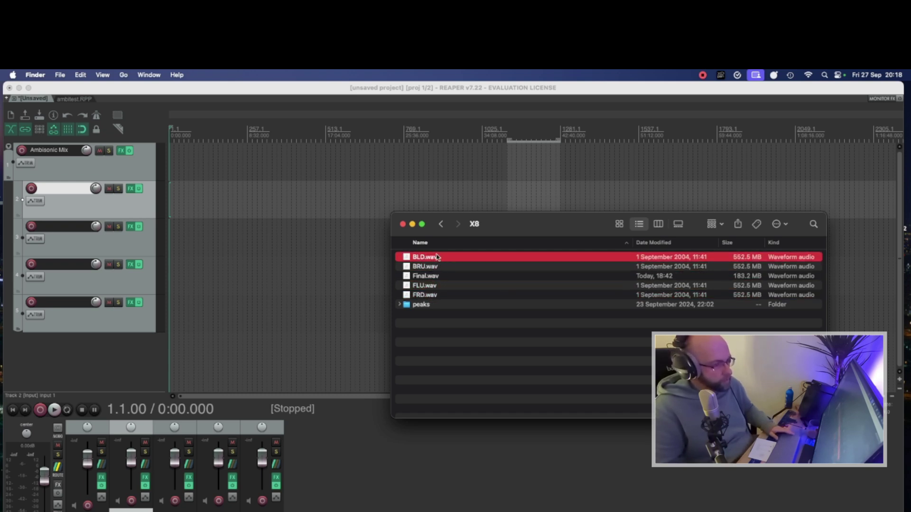
{"action": "key", "text": "Down"}
{"action": "key", "text": "Down"}
{"action": "key", "text": "Down"}
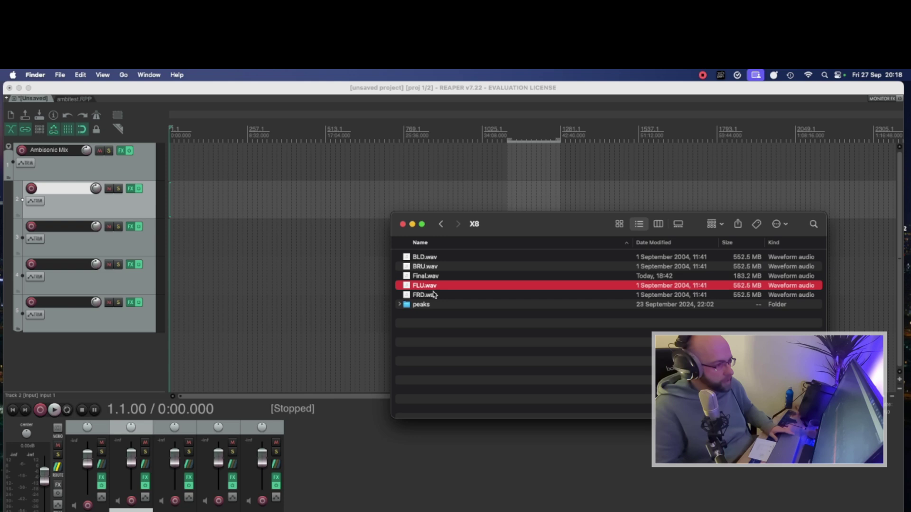
Drop FLU, FRD, BLD and BRU wav files onto tracks 2–5, named after the files
{"action": "left_click_drag", "start_coordinate": [434, 288], "coordinate": [174, 235]}
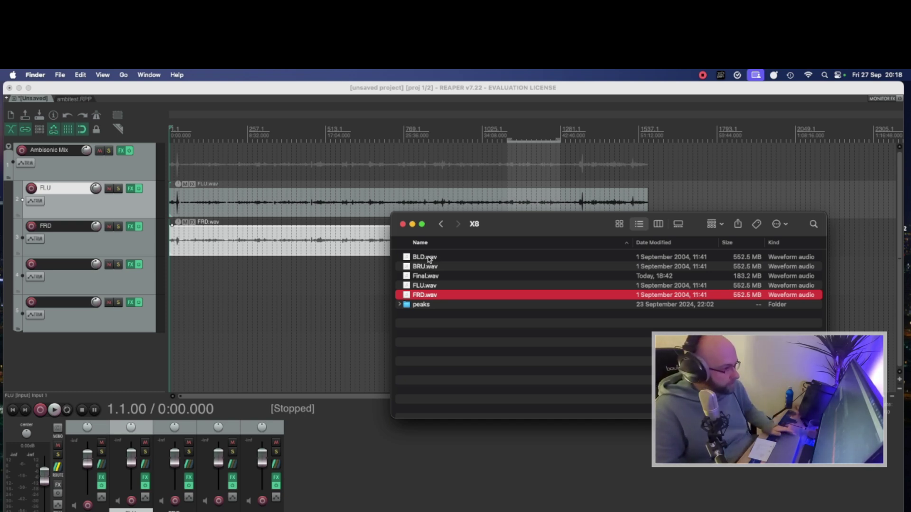
{"action": "left_click_drag", "start_coordinate": [429, 259], "coordinate": [177, 271]}
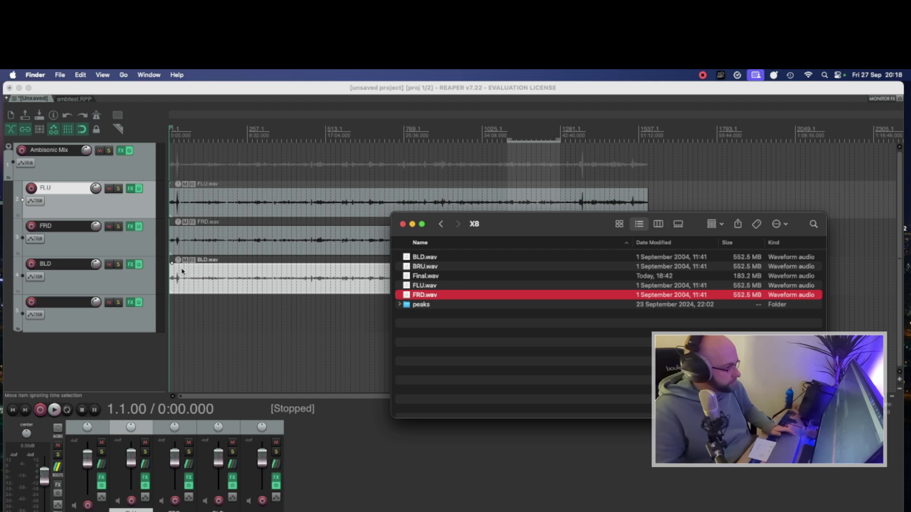
{"action": "left_click_drag", "start_coordinate": [429, 267], "coordinate": [157, 313]}
{"action": "left_click", "coordinate": [429, 267]}
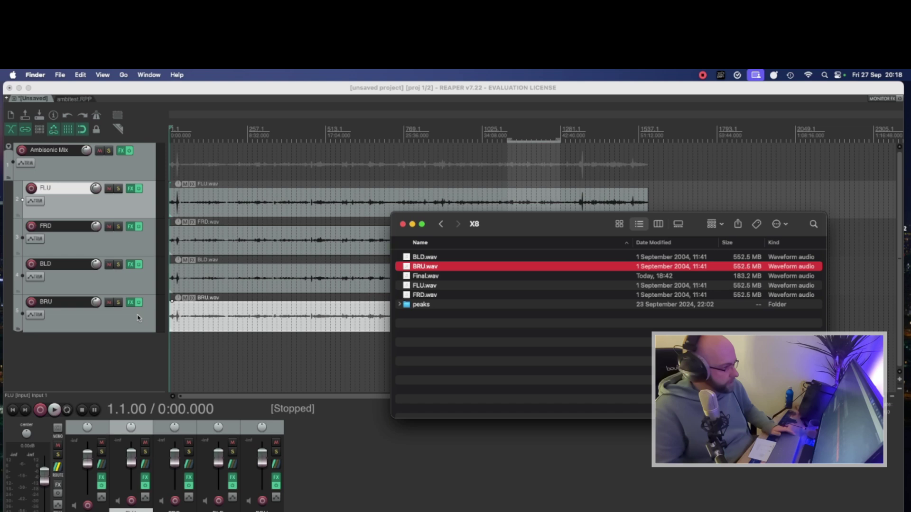
{"action": "left_click", "coordinate": [283, 324]}
{"action": "left_click", "coordinate": [283, 324]}
From 34:08, play the mix with the folder's BinauralDecoder bypassed
{"action": "left_click", "coordinate": [433, 132]}
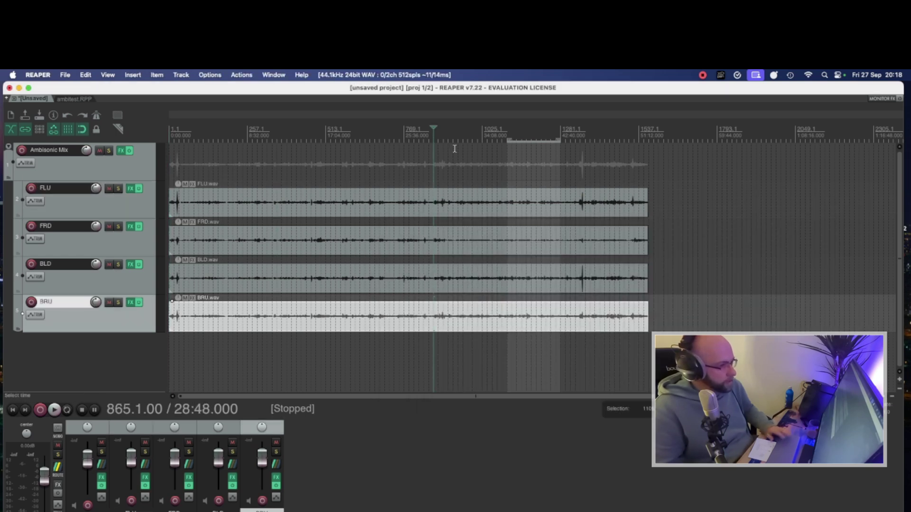
{"action": "left_click", "coordinate": [482, 132]}
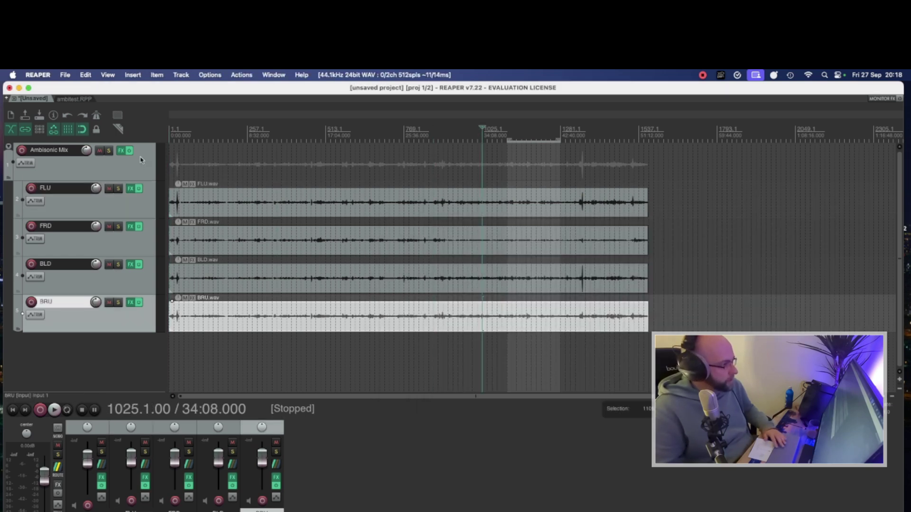
{"action": "left_click", "coordinate": [121, 150]}
{"action": "left_click_drag", "start_coordinate": [217, 106], "coordinate": [567, 304]}
{"action": "left_click", "coordinate": [373, 314]}
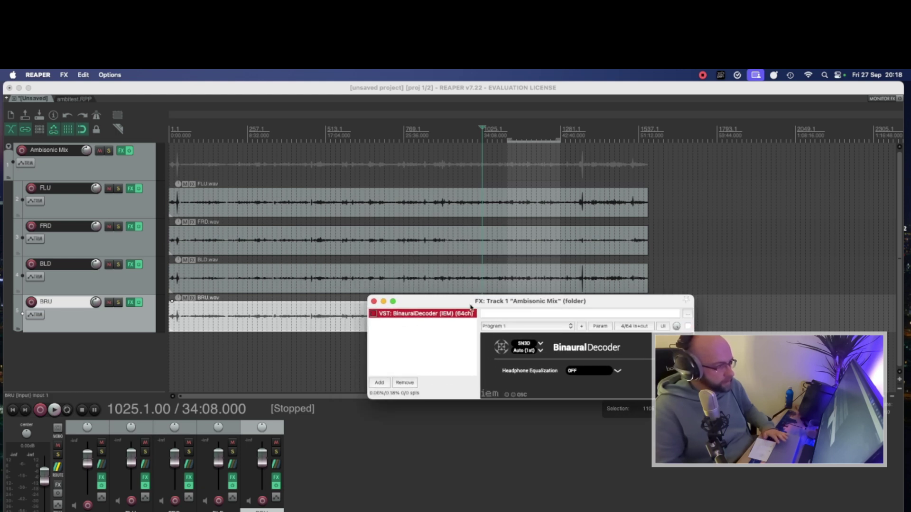
{"action": "key", "text": "space"}
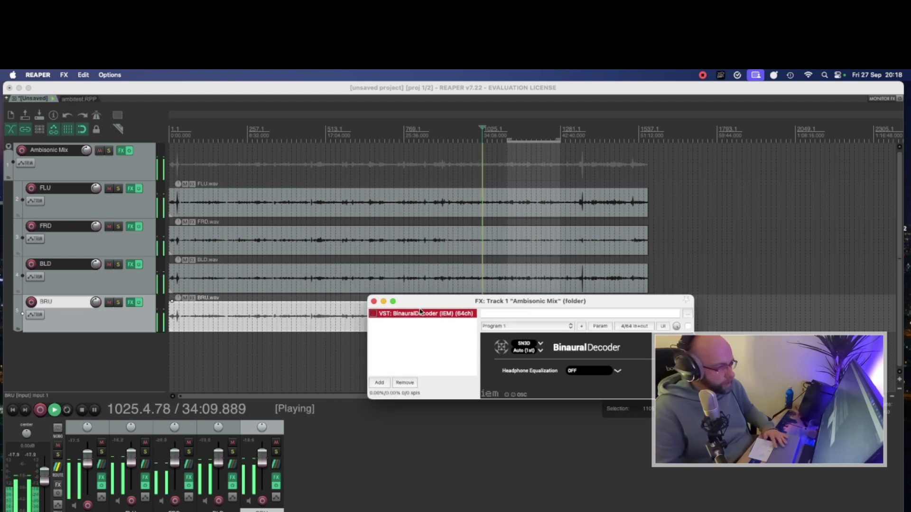
Compare the decoder on and off, leave it bypassed, stop, and move to 1121.1.00
{"action": "left_click", "coordinate": [374, 313]}
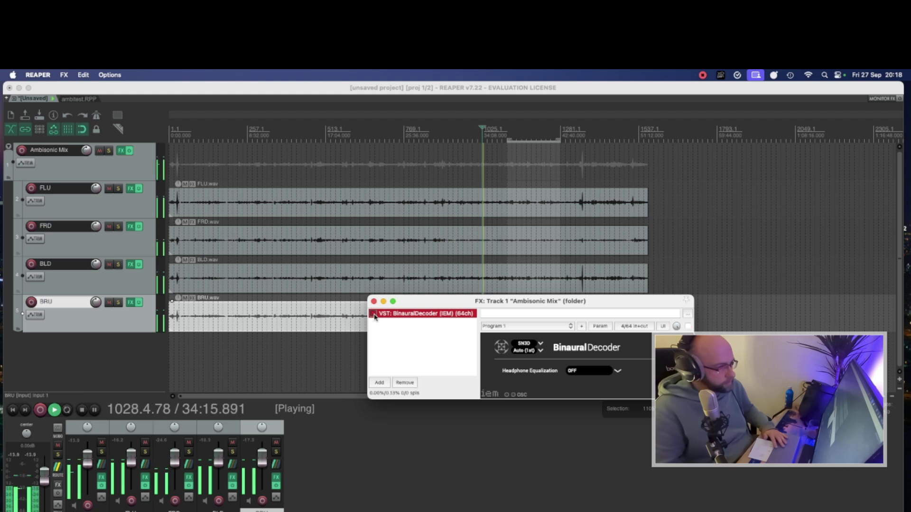
{"action": "left_click", "coordinate": [374, 313]}
{"action": "left_click", "coordinate": [374, 301]}
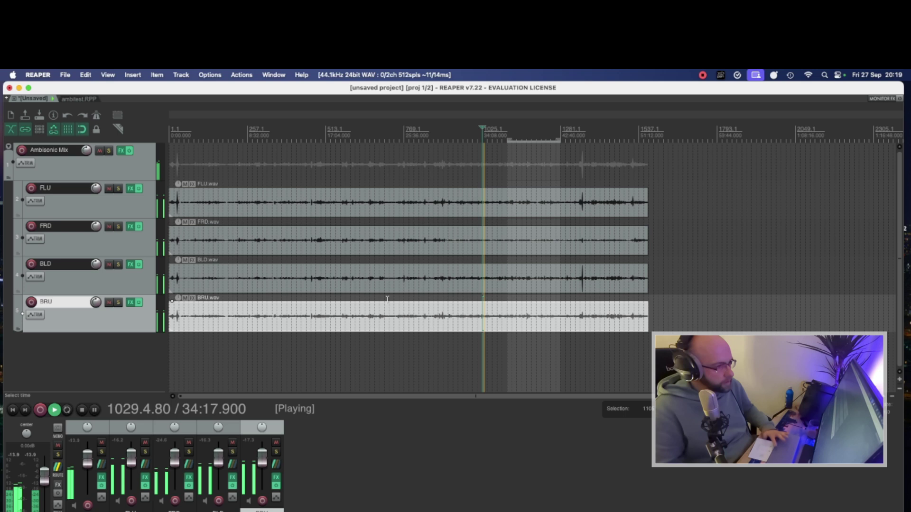
{"action": "key", "text": "space"}
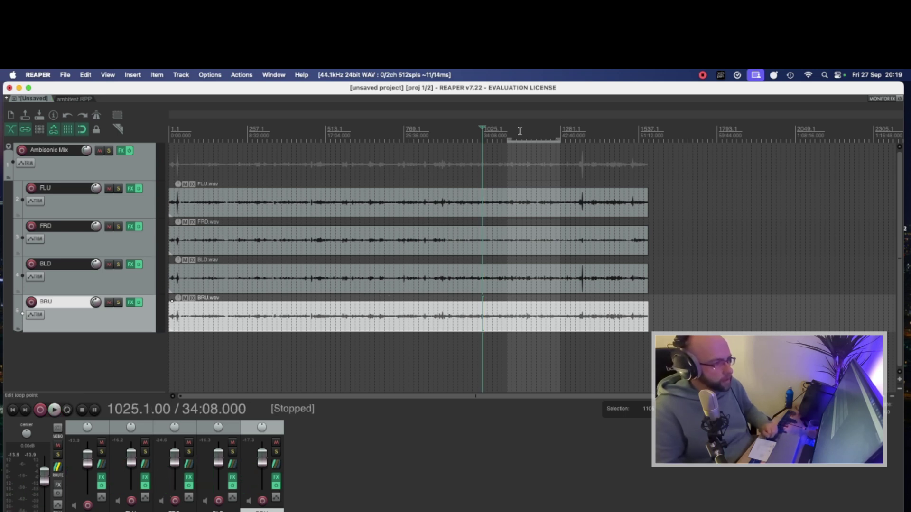
{"action": "left_click", "coordinate": [519, 131]}
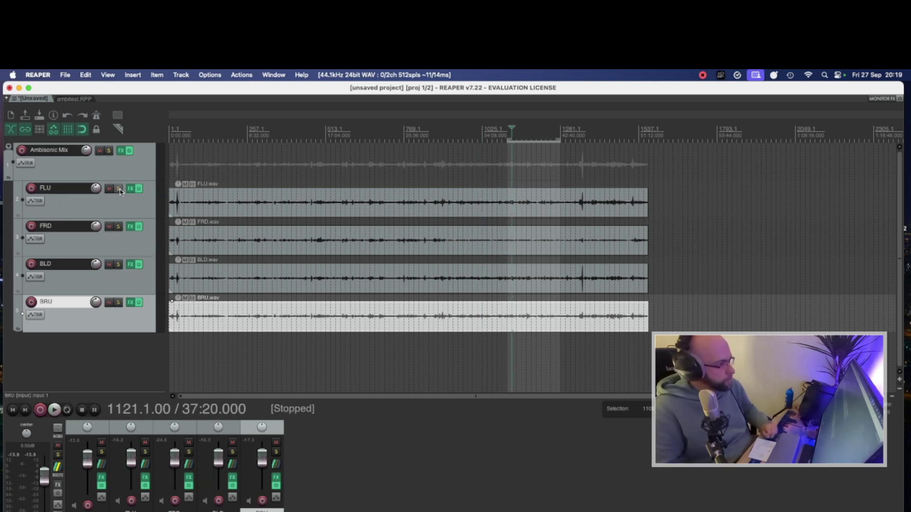
Solo FLU and place its StereoEncoder source front-left and raised while listening
{"action": "left_click", "coordinate": [118, 189]}
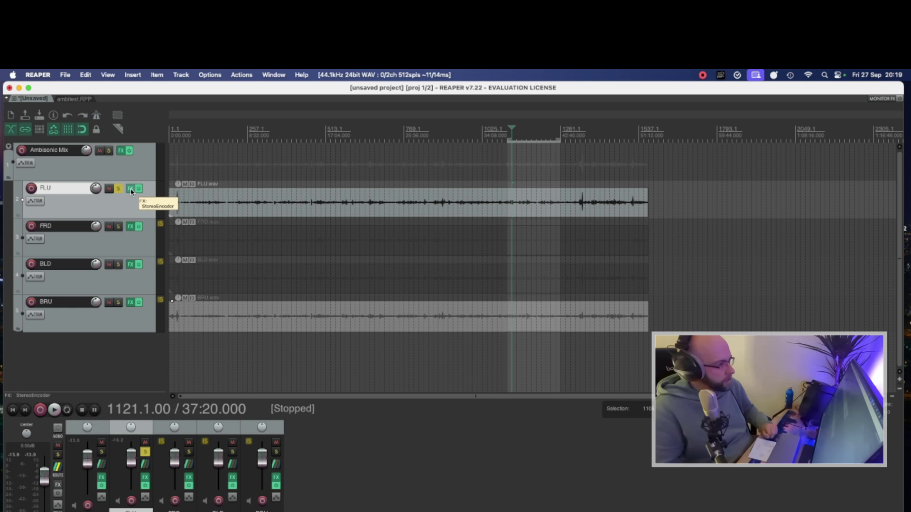
{"action": "left_click", "coordinate": [131, 190]}
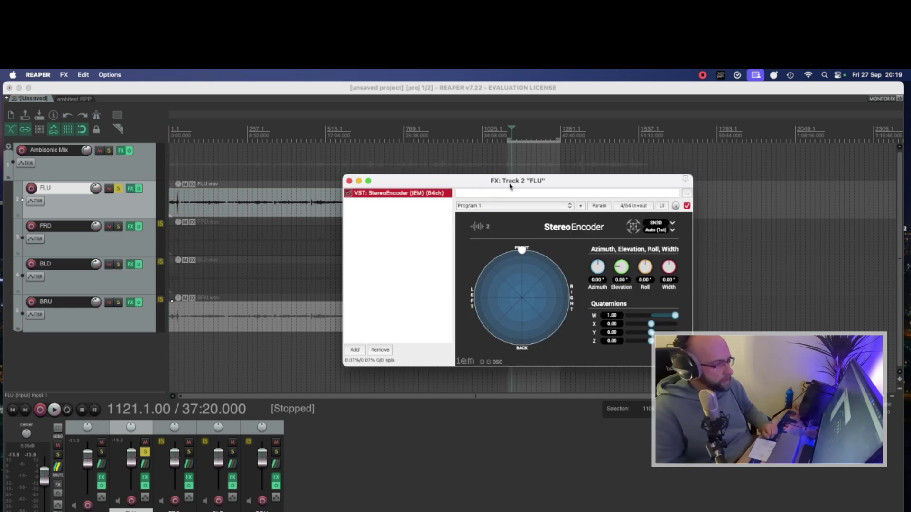
{"action": "left_click_drag", "start_coordinate": [510, 186], "coordinate": [560, 205]}
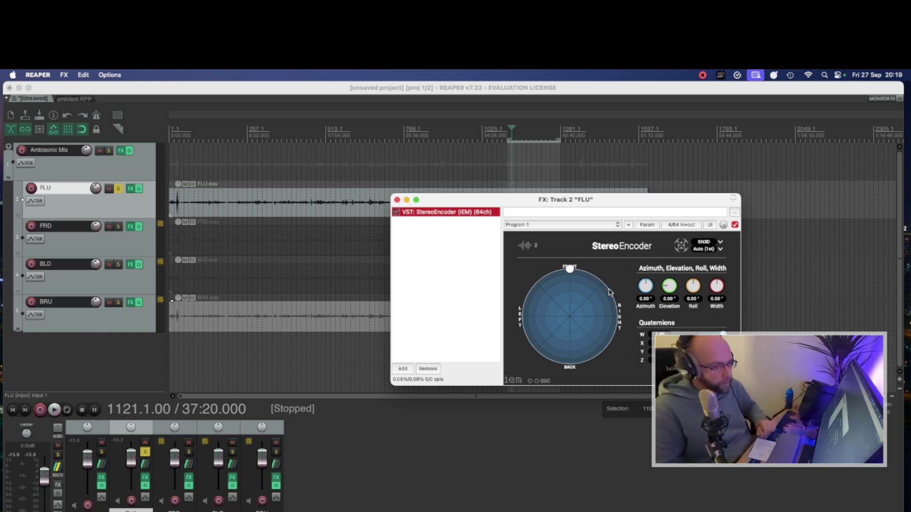
{"action": "left_click_drag", "start_coordinate": [569, 269], "coordinate": [522, 315]}
{"action": "key", "text": "space"}
{"action": "key", "text": "Escape"}
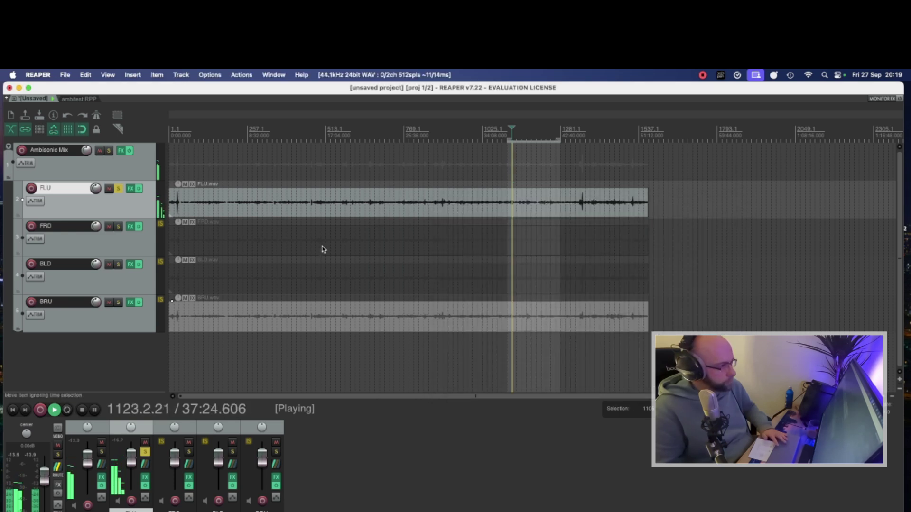
{"action": "key", "text": "space"}
{"action": "left_click", "coordinate": [146, 252]}
Solo FRD, pan its encoder to -90° azimuth, and raise its fader about 4 dB
{"action": "left_click", "coordinate": [118, 188]}
{"action": "left_click", "coordinate": [118, 227]}
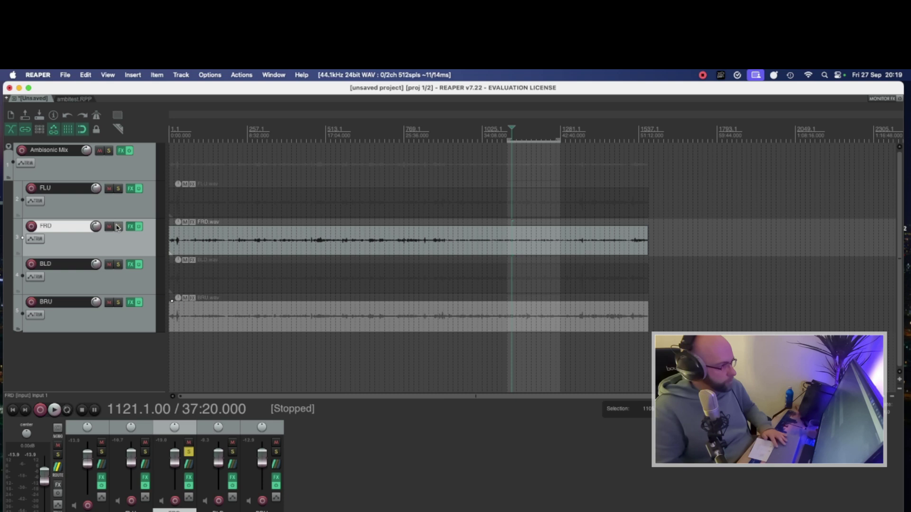
{"action": "left_click", "coordinate": [131, 227]}
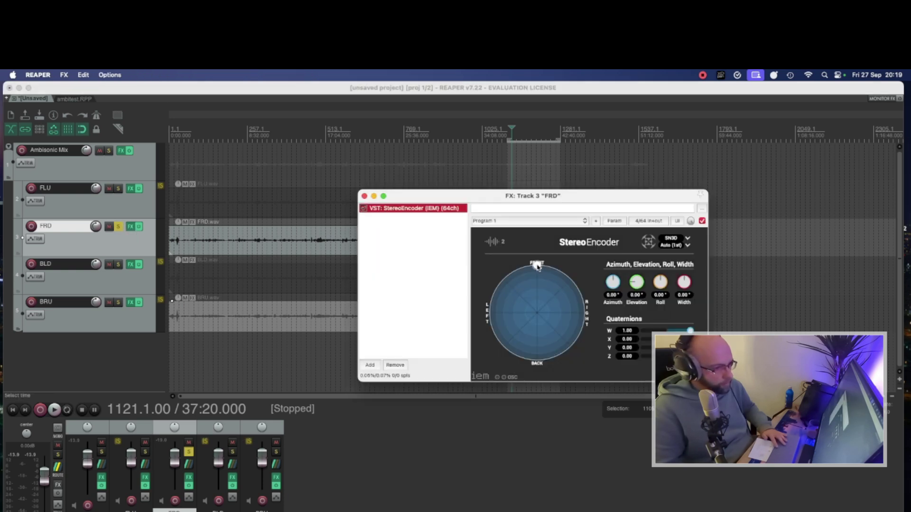
{"action": "key", "text": "space"}
{"action": "left_click_drag", "start_coordinate": [538, 266], "coordinate": [584, 312]}
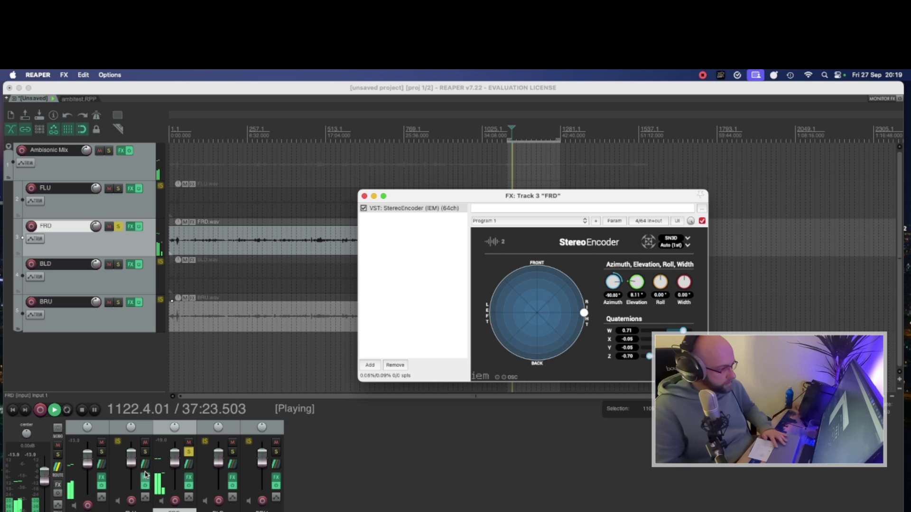
{"action": "left_click_drag", "start_coordinate": [174, 462], "coordinate": [176, 461]}
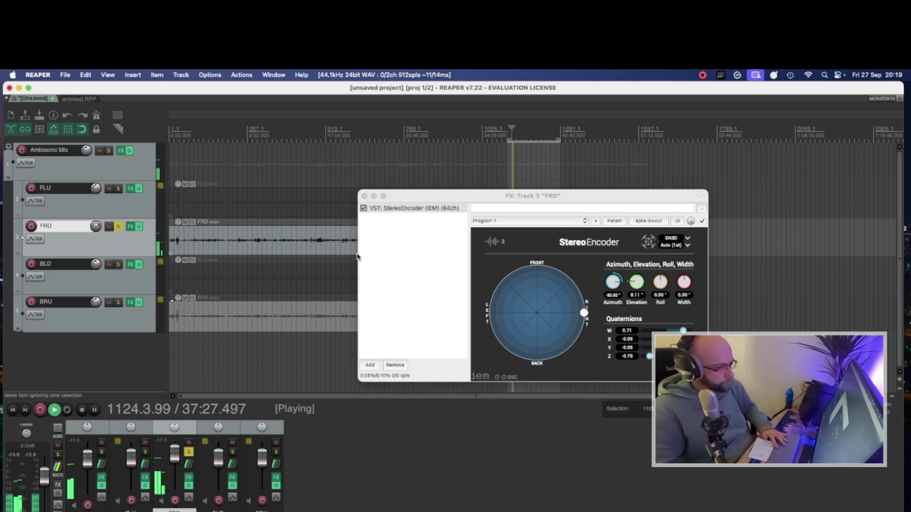
{"action": "left_click", "coordinate": [364, 196]}
{"action": "key", "text": "space"}
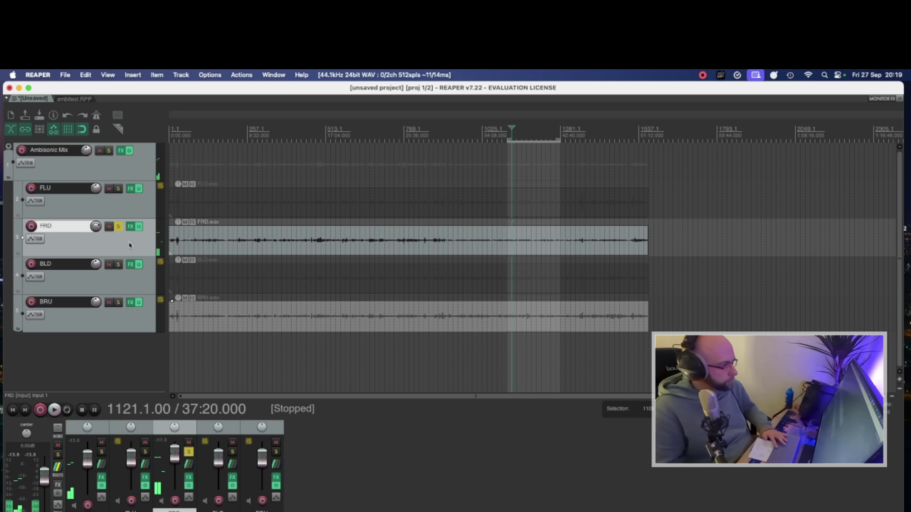
Solo BLD and swing its encoder to the back-left, about 151° azimuth, 16° elevation
{"action": "key", "text": "F6"}
{"action": "left_click", "coordinate": [134, 285]}
{"action": "left_click", "coordinate": [118, 265]}
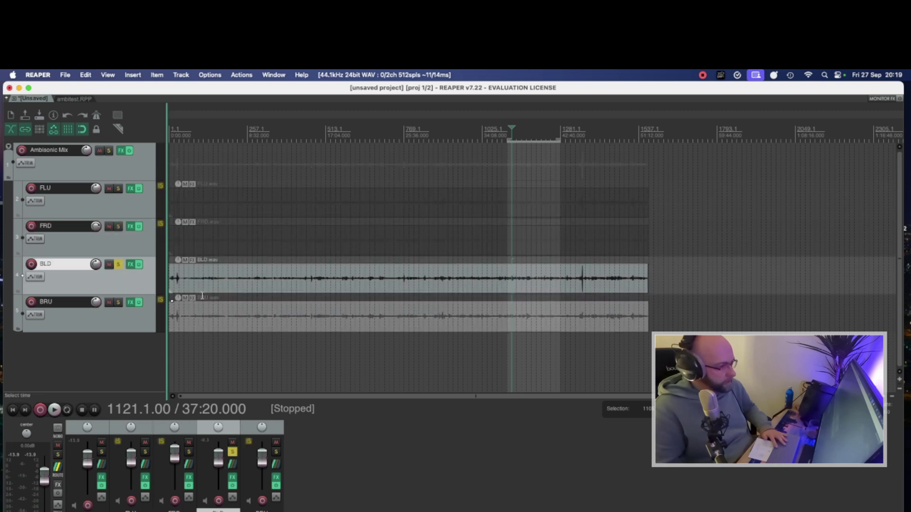
{"action": "left_click", "coordinate": [311, 280]}
{"action": "left_click", "coordinate": [132, 265]}
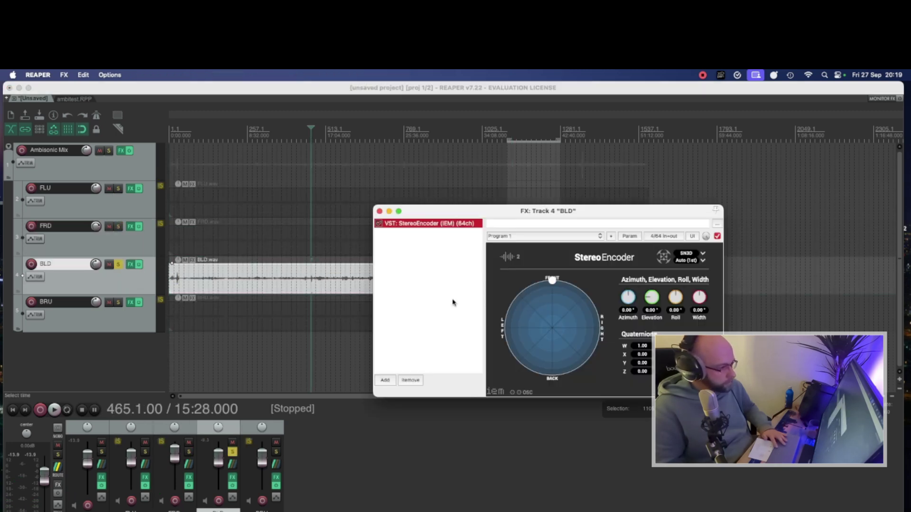
{"action": "key", "text": "space"}
{"action": "left_click_drag", "start_coordinate": [552, 282], "coordinate": [532, 370]}
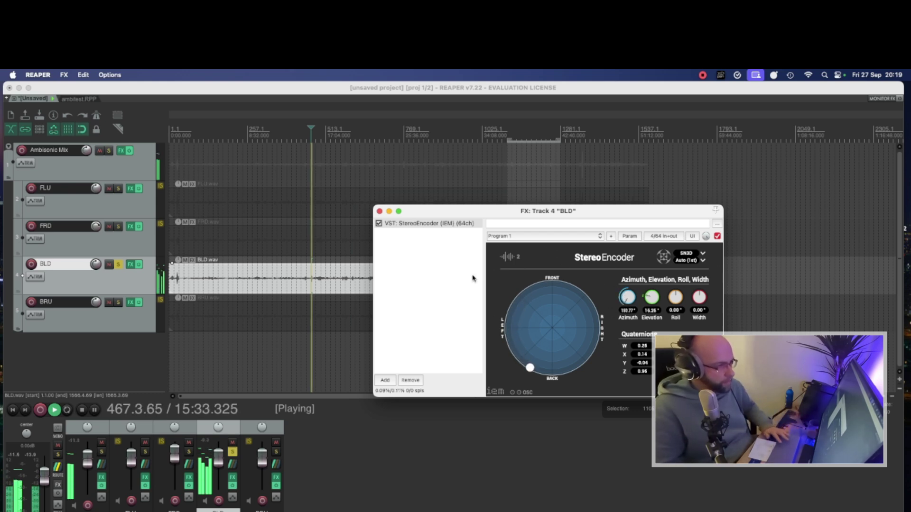
{"action": "left_click", "coordinate": [379, 211]}
{"action": "key", "text": "space"}
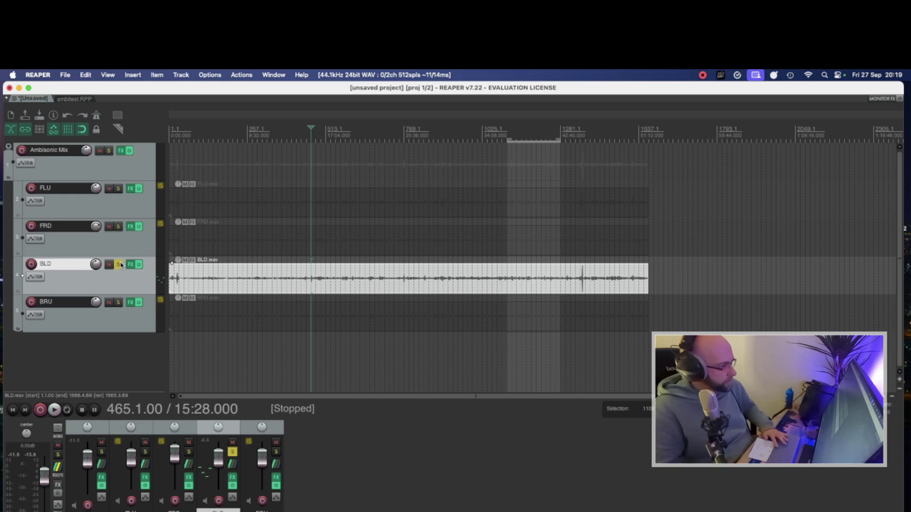
Solo BRU instead and place its encoder up-right at about -35° azimuth
{"action": "left_click", "coordinate": [118, 265]}
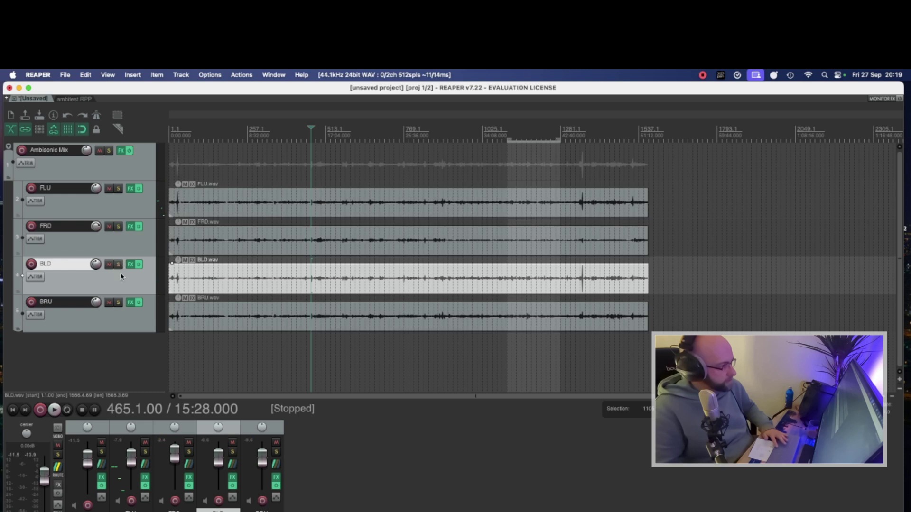
{"action": "left_click", "coordinate": [119, 303]}
{"action": "left_click", "coordinate": [129, 303]}
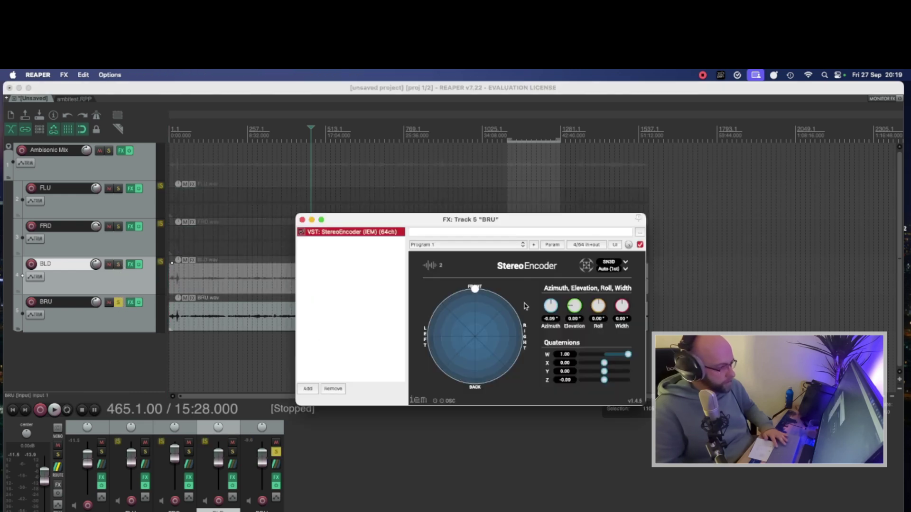
{"action": "key", "text": "space"}
{"action": "left_click_drag", "start_coordinate": [474, 290], "coordinate": [501, 299]}
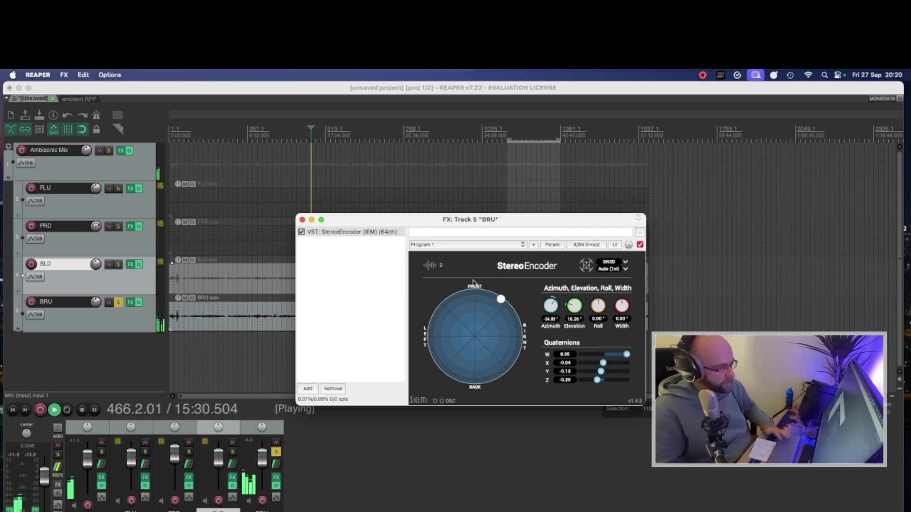
{"action": "left_click", "coordinate": [301, 219]}
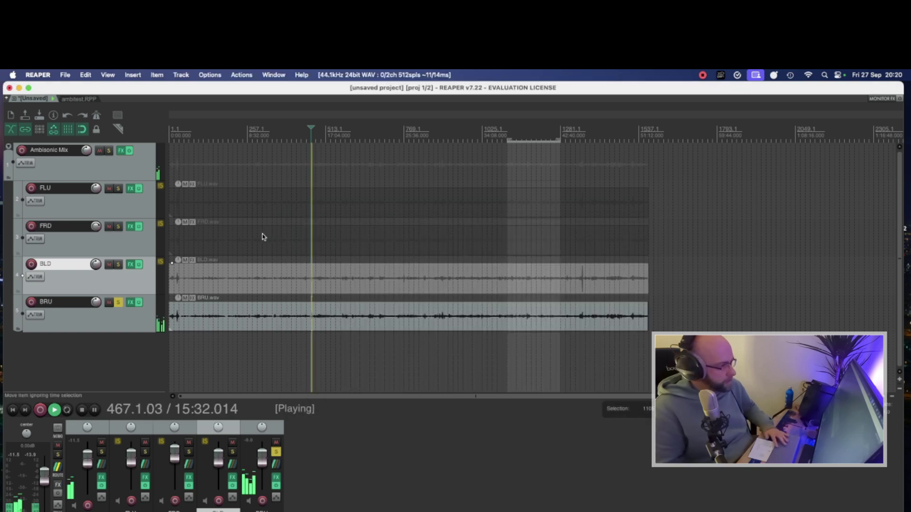
Unsolo BRU, audition all four tracks from later points, and stop at 38:24
{"action": "left_click", "coordinate": [118, 303]}
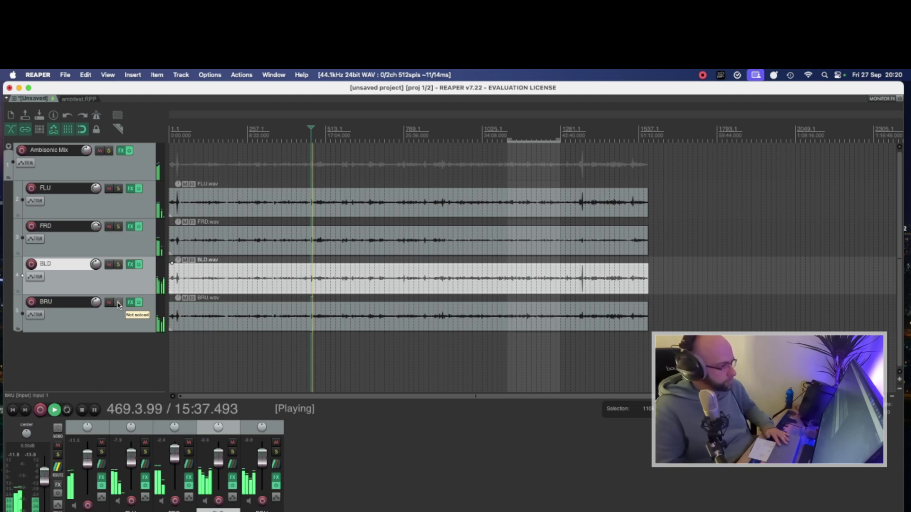
{"action": "left_click", "coordinate": [512, 129]}
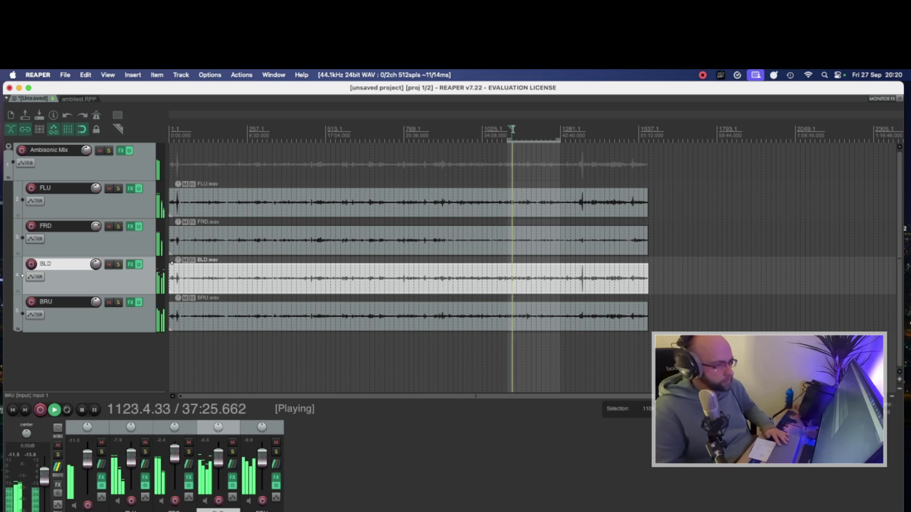
{"action": "left_click", "coordinate": [521, 131]}
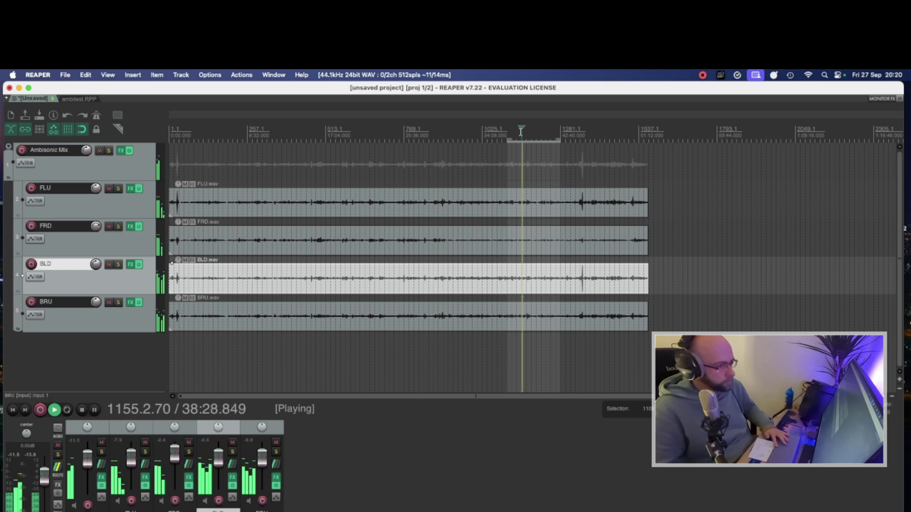
{"action": "key", "text": "space"}
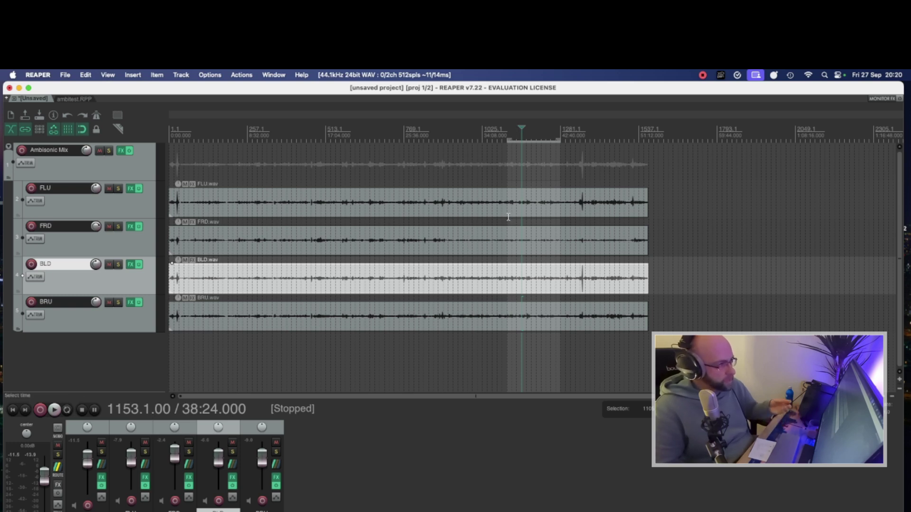
Select the Ambisonic Mix folder track and open its effects chain
{"action": "left_click", "coordinate": [118, 161]}
{"action": "left_click", "coordinate": [121, 151]}
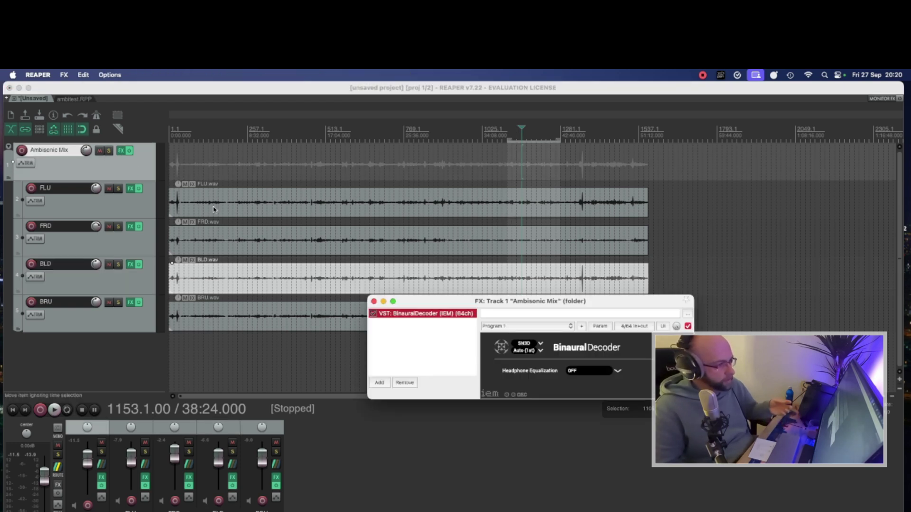
{"action": "left_click", "coordinate": [509, 313]}
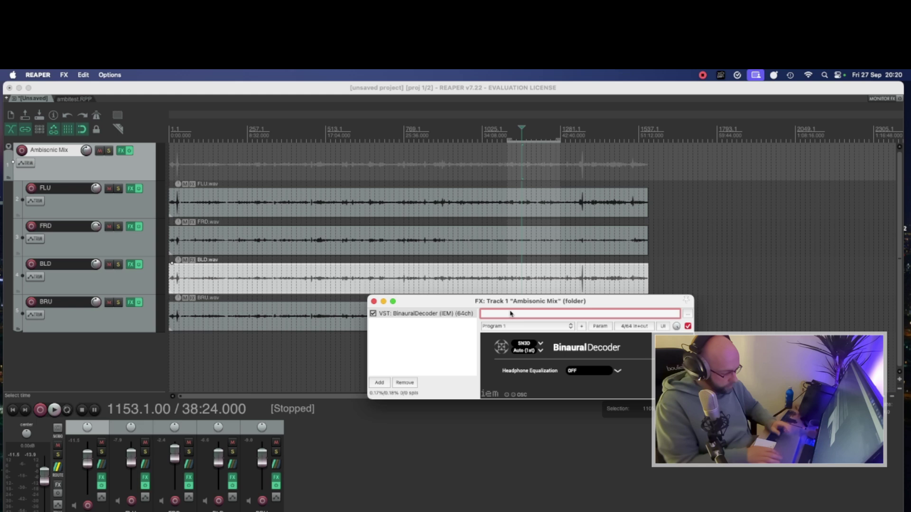
{"action": "type", "text": "iem"}
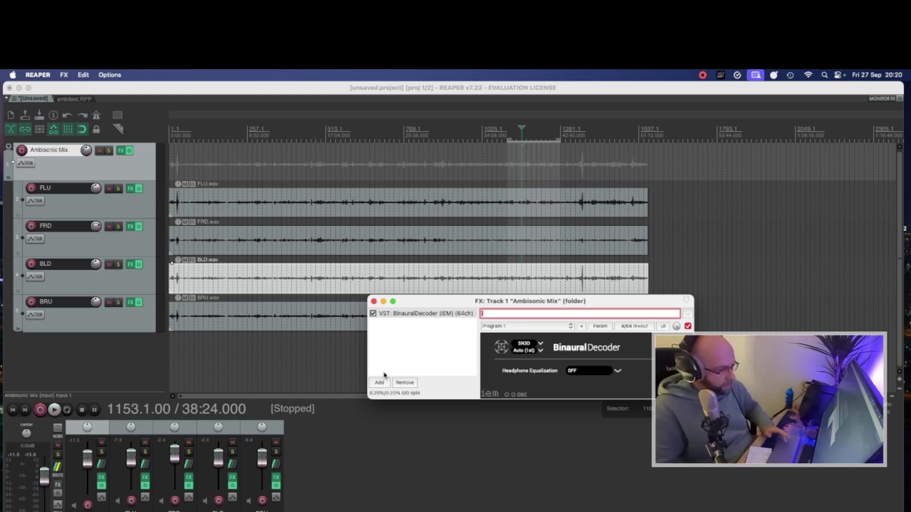
Add MultiEQ (IEM) via the 'iem eq' filter; copy BinauralDecoder onto the BLD.wav item
{"action": "left_click", "coordinate": [378, 383]}
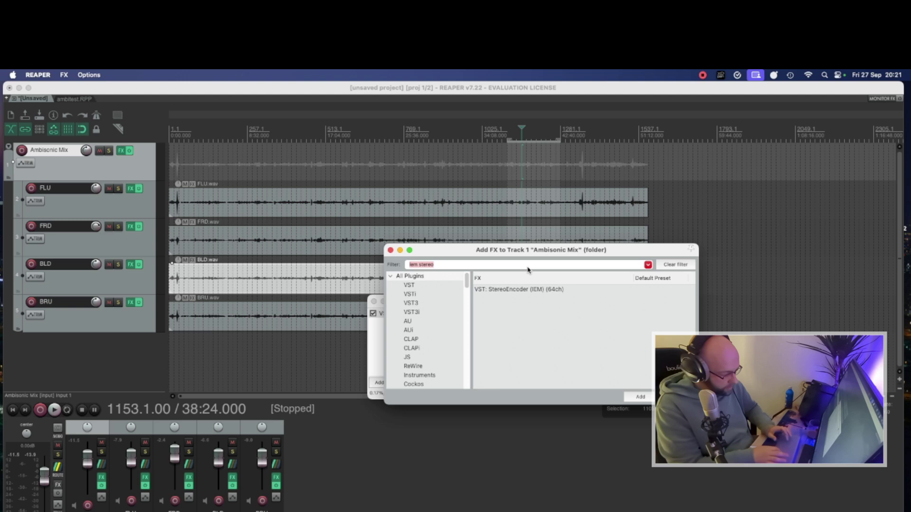
{"action": "type", "text": "iem"}
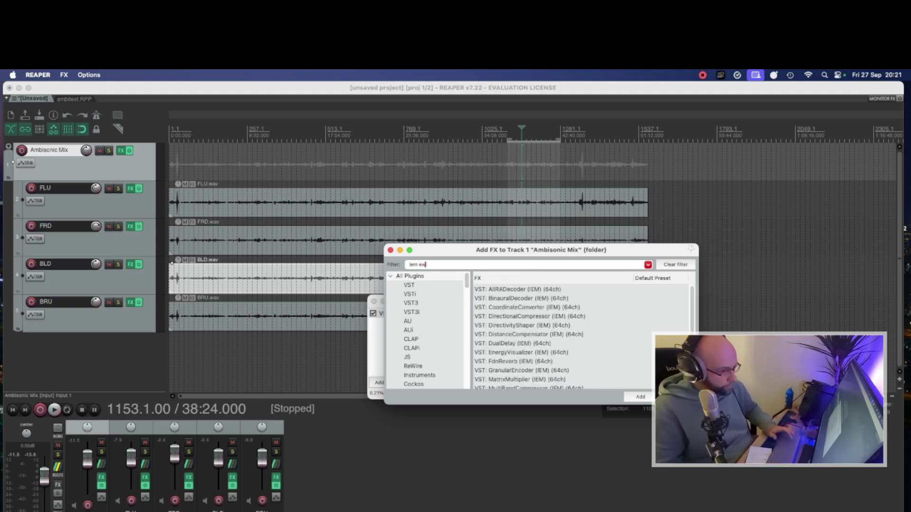
{"action": "key", "text": "BackSpace"}
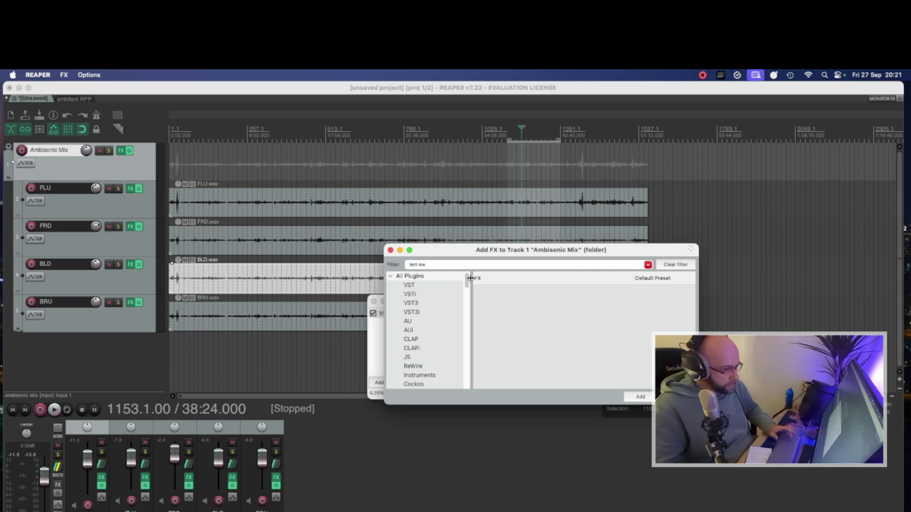
{"action": "type", "text": "q"}
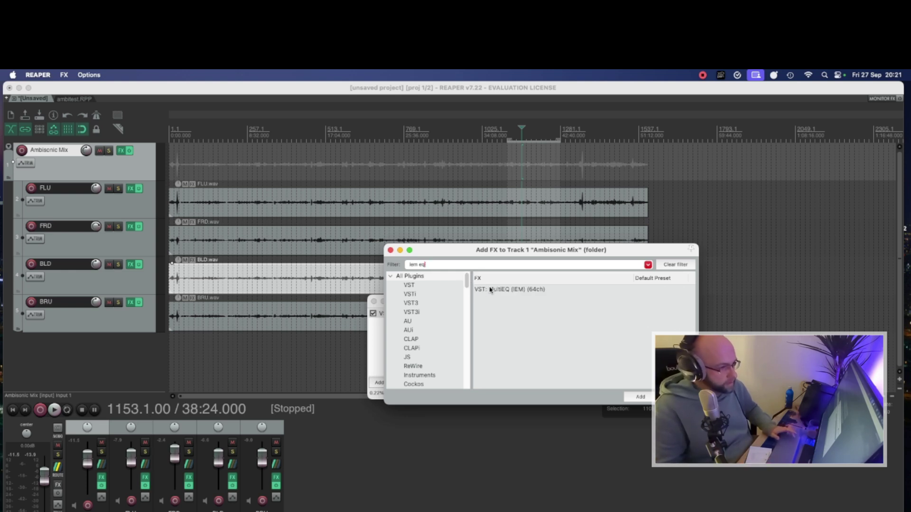
{"action": "left_click", "coordinate": [496, 291]}
{"action": "key", "text": "Return"}
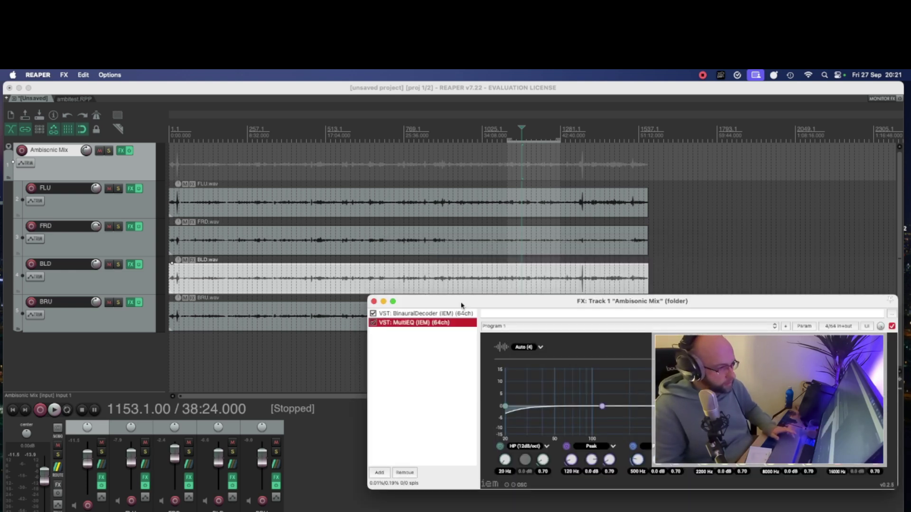
{"action": "left_click_drag", "start_coordinate": [449, 313], "coordinate": [334, 284]}
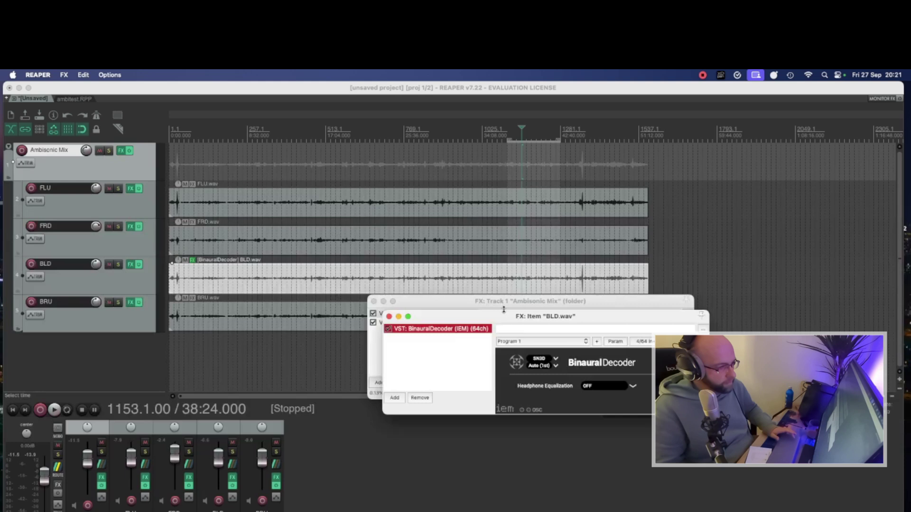
Close the BLD item's FX window, bring up MultiEQ, and start playback
{"action": "left_click", "coordinate": [390, 316]}
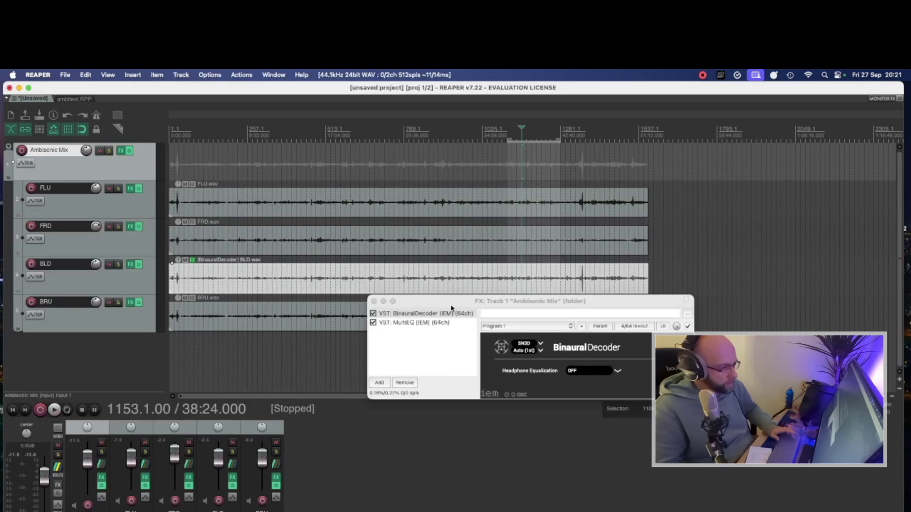
{"action": "left_click", "coordinate": [427, 323]}
{"action": "left_click_drag", "start_coordinate": [475, 301], "coordinate": [295, 269]}
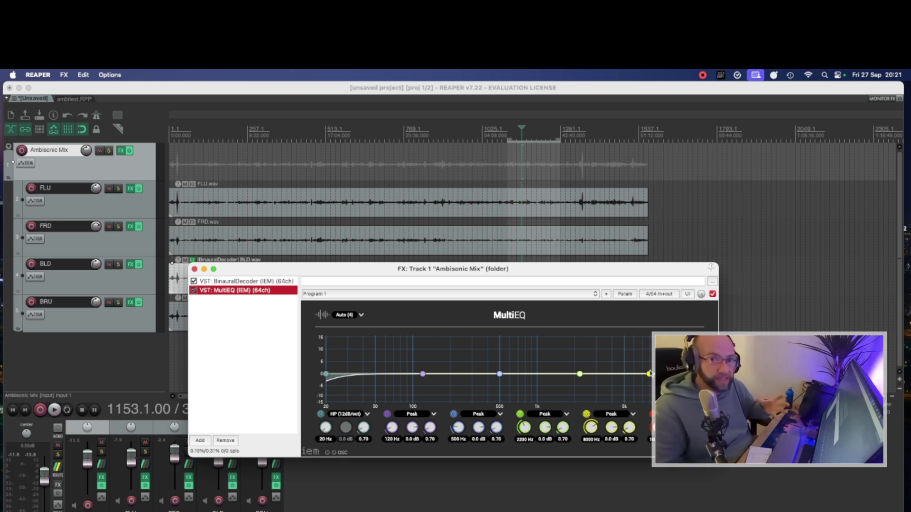
{"action": "key", "text": "space"}
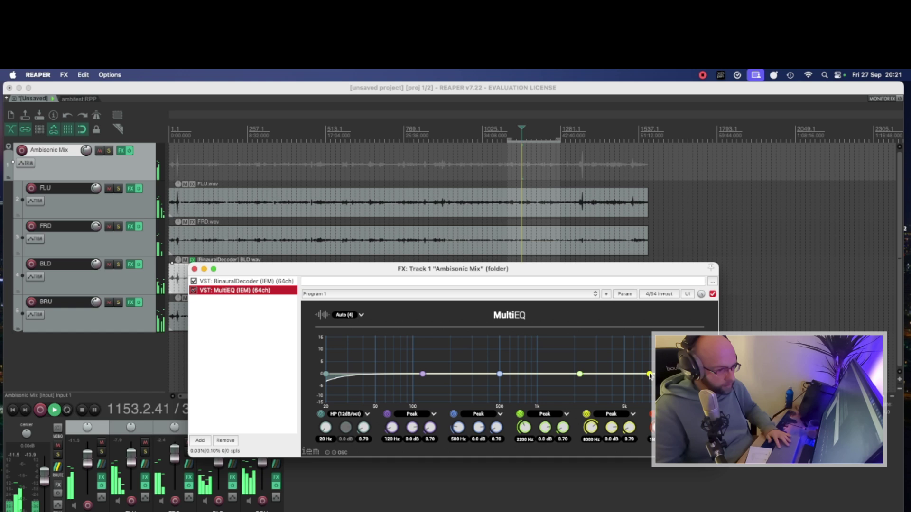
Boost MultiEQ bands near 6.8 kHz (about 4.6 dB) and 2.2 kHz (about 5 dB)
{"action": "left_click_drag", "start_coordinate": [651, 374], "coordinate": [649, 359]}
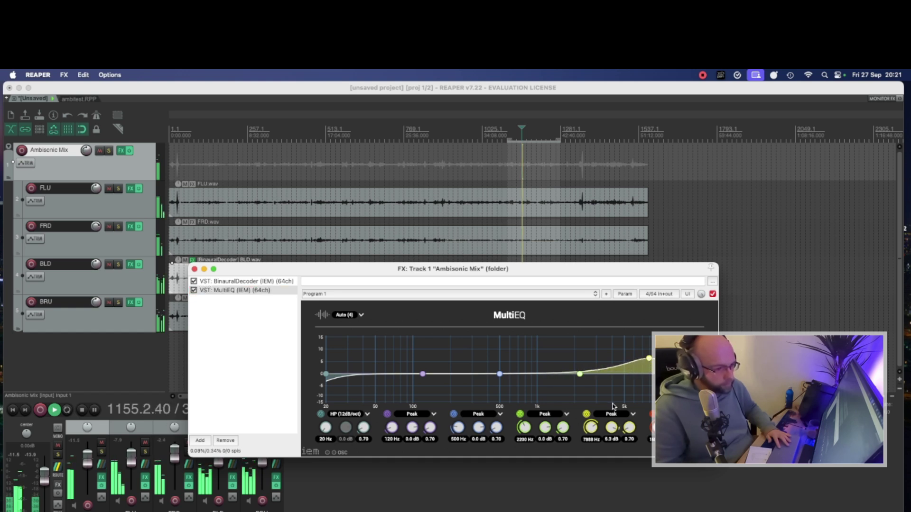
{"action": "left_click_drag", "start_coordinate": [650, 359], "coordinate": [642, 364]}
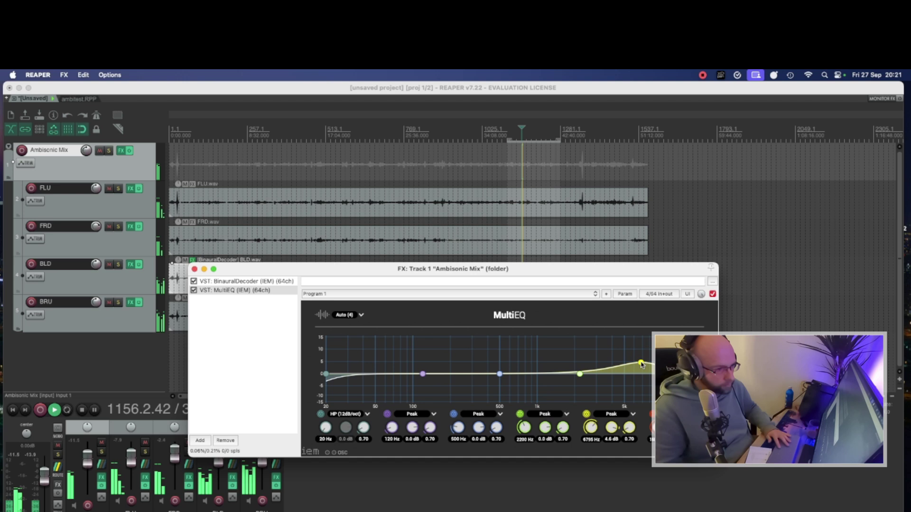
{"action": "left_click_drag", "start_coordinate": [579, 374], "coordinate": [581, 366]}
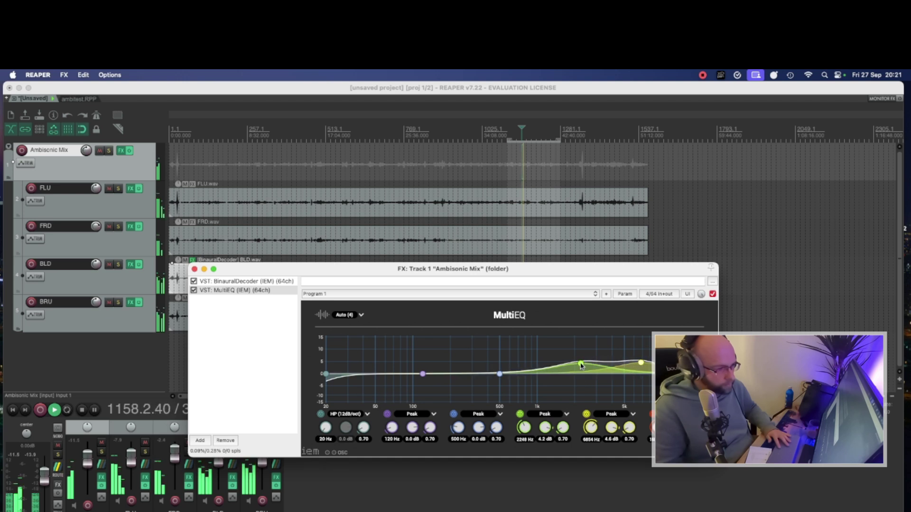
Make band 1 a 24 dB/oct high-pass with its cutoff at 90 Hz
{"action": "left_click", "coordinate": [353, 415]}
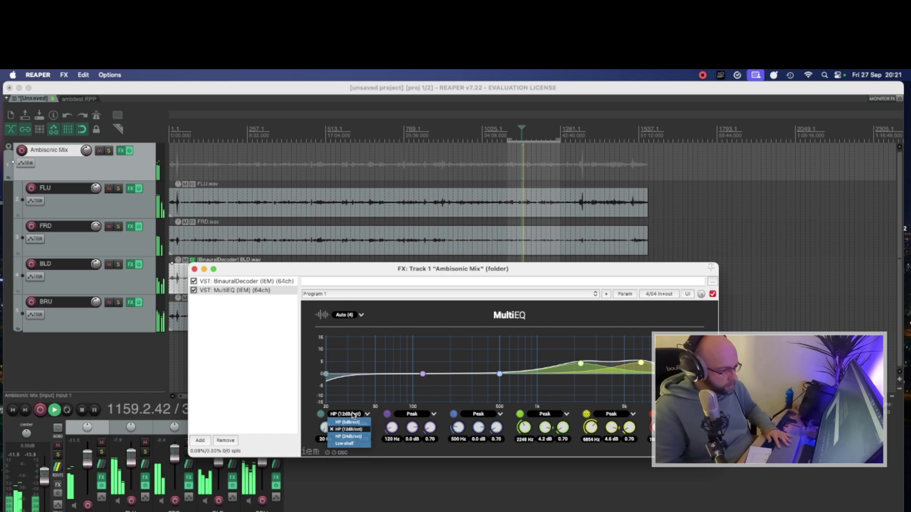
{"action": "left_click", "coordinate": [350, 437]}
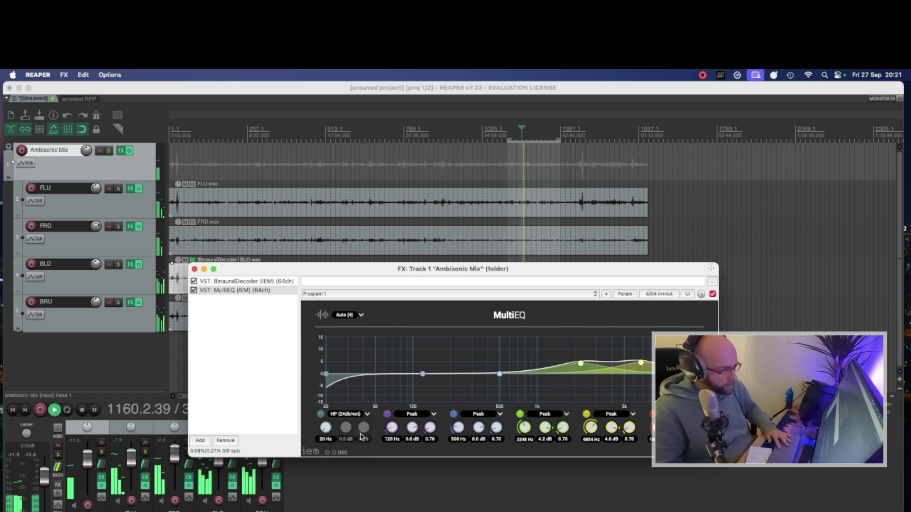
{"action": "left_click_drag", "start_coordinate": [326, 375], "coordinate": [407, 387]}
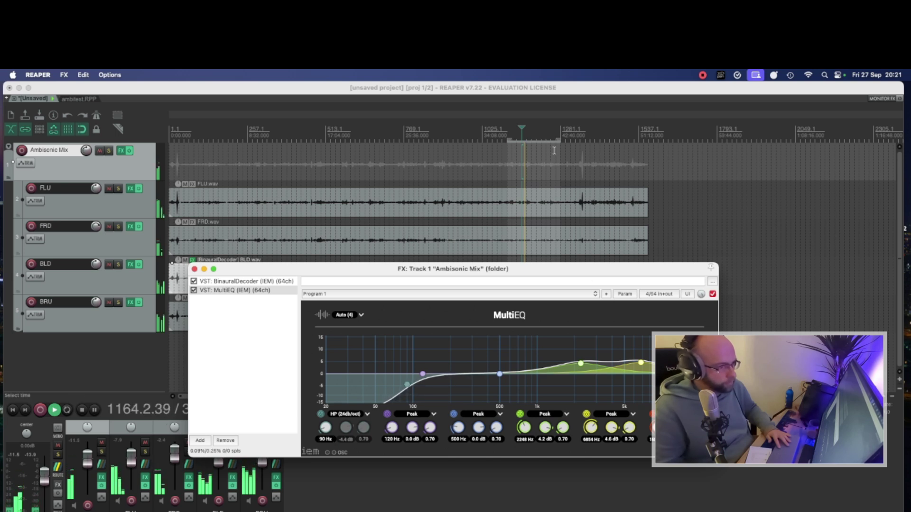
Compare the low-cut band on and off, then lower the high-pass cutoff to 51 Hz
{"action": "left_click", "coordinate": [541, 132]}
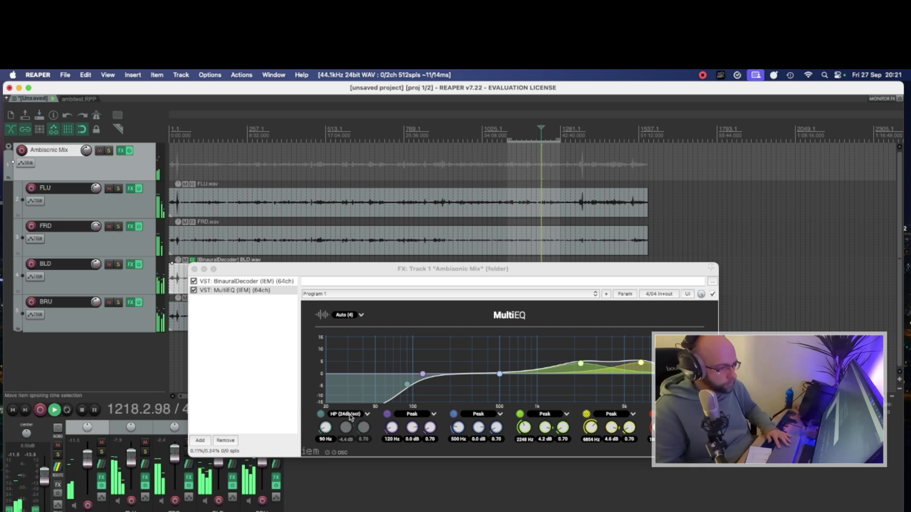
{"action": "left_click", "coordinate": [321, 415]}
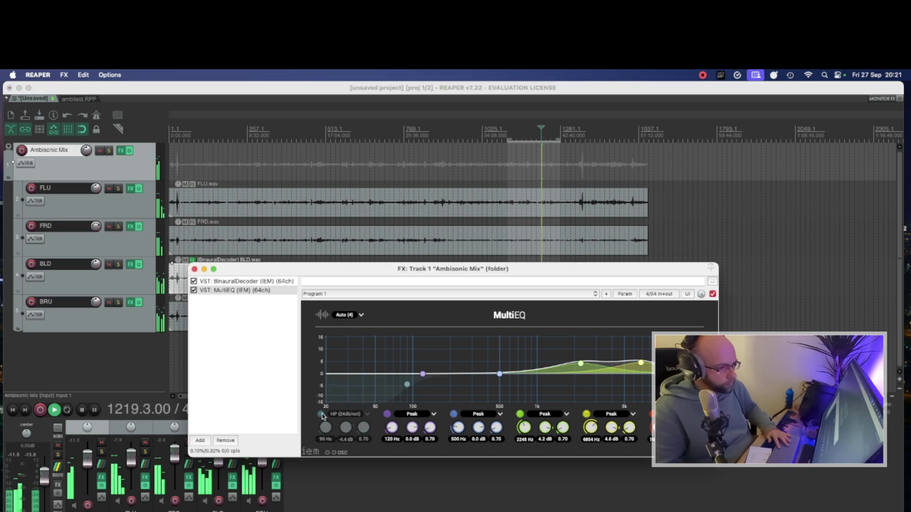
{"action": "left_click", "coordinate": [321, 414]}
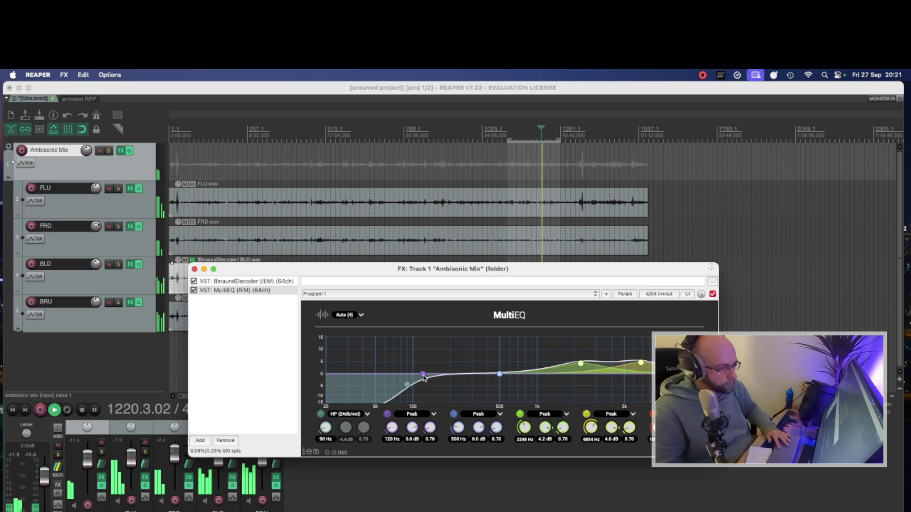
{"action": "left_click_drag", "start_coordinate": [407, 384], "coordinate": [378, 389]}
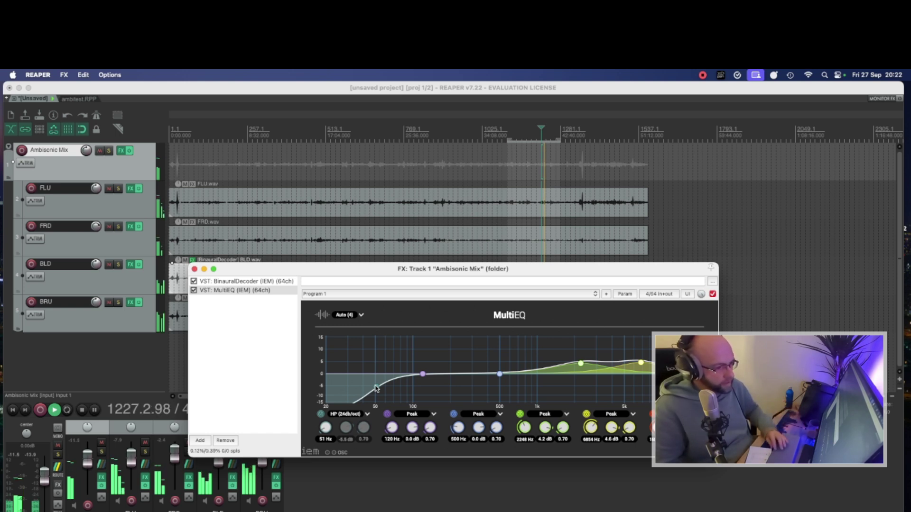
{"action": "key", "text": "space"}
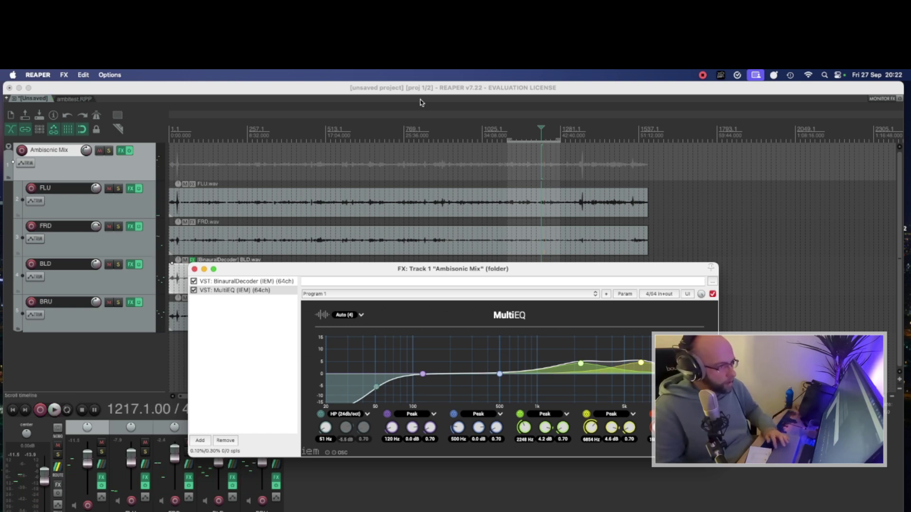
Audition the mix from several earlier bars, then stop playback at bar 705
{"action": "left_click", "coordinate": [403, 145]}
{"action": "key", "text": "space"}
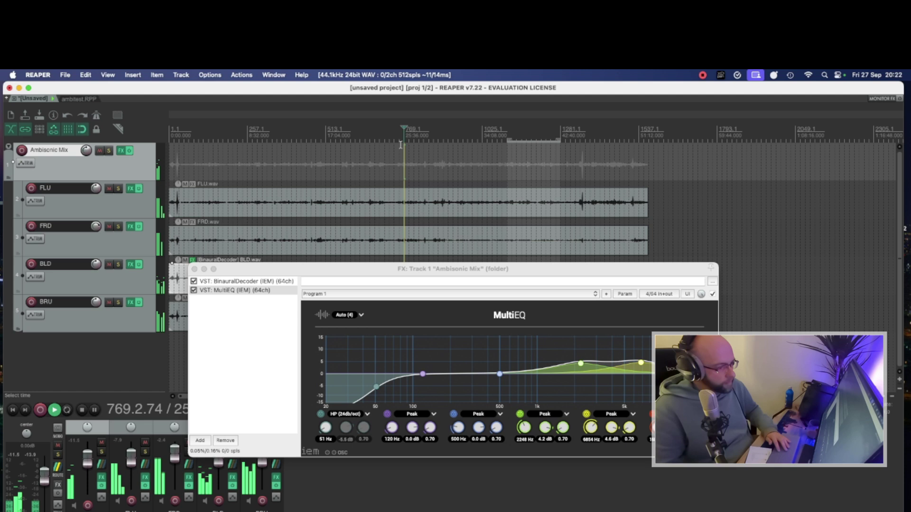
{"action": "left_click", "coordinate": [370, 142]}
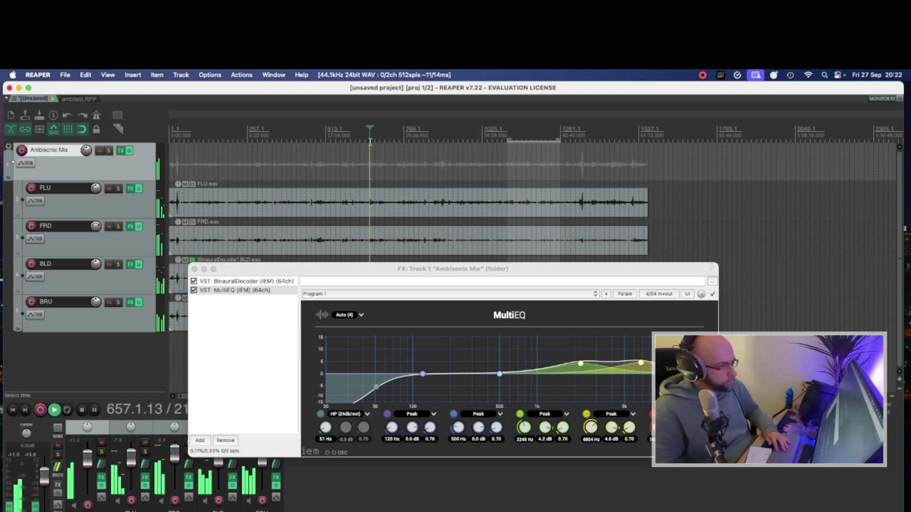
{"action": "left_click", "coordinate": [336, 135]}
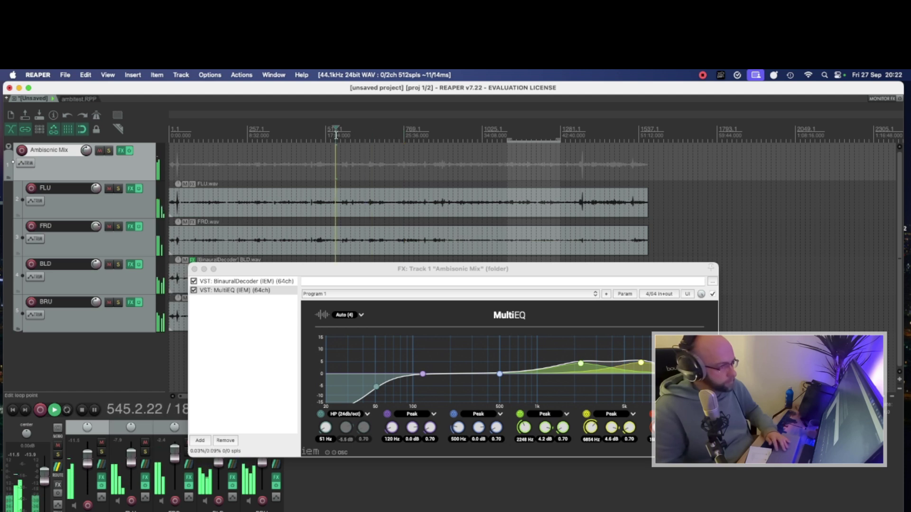
{"action": "left_click", "coordinate": [330, 136]}
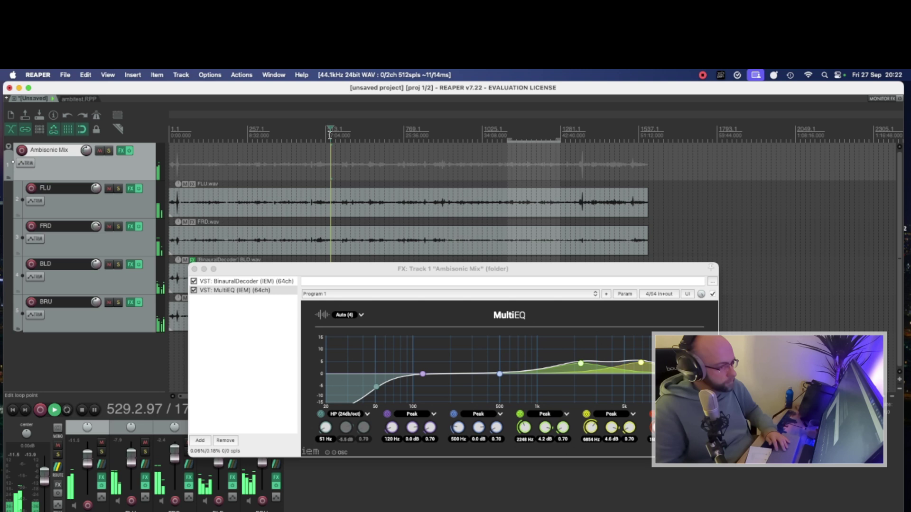
{"action": "left_click", "coordinate": [272, 135]}
{"action": "left_click", "coordinate": [258, 136]}
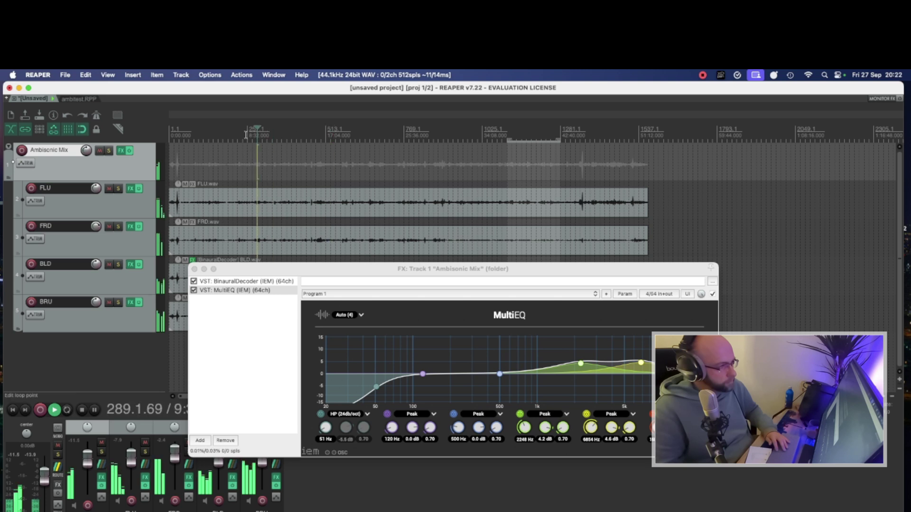
{"action": "left_click", "coordinate": [238, 135]}
{"action": "left_click", "coordinate": [218, 135]}
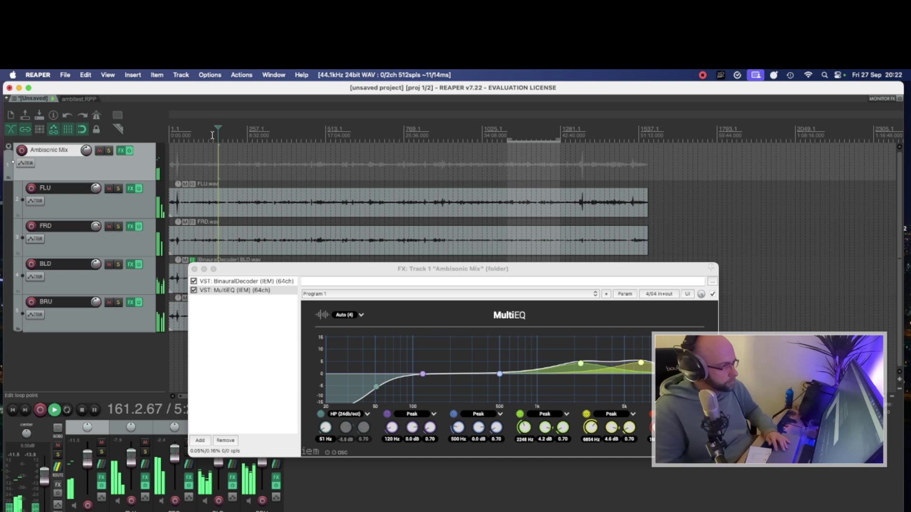
{"action": "left_click", "coordinate": [214, 135]}
{"action": "left_click", "coordinate": [382, 136]}
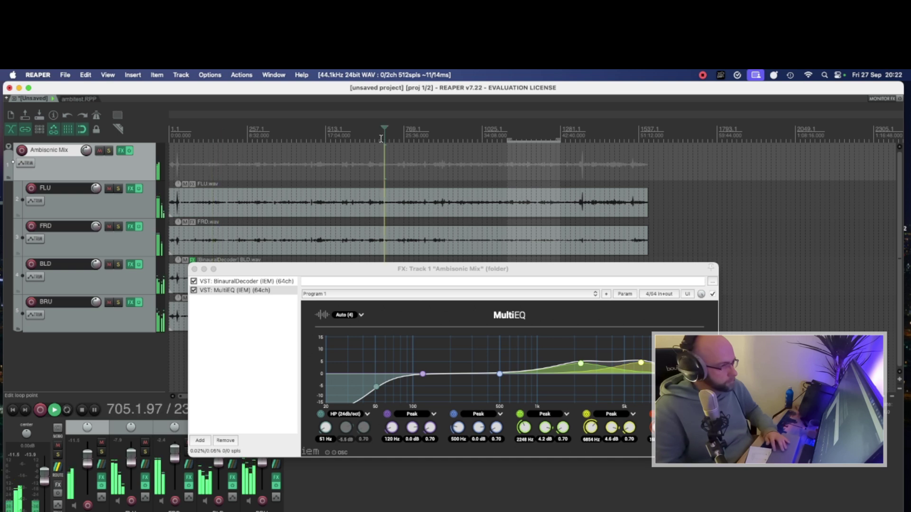
{"action": "key", "text": "space"}
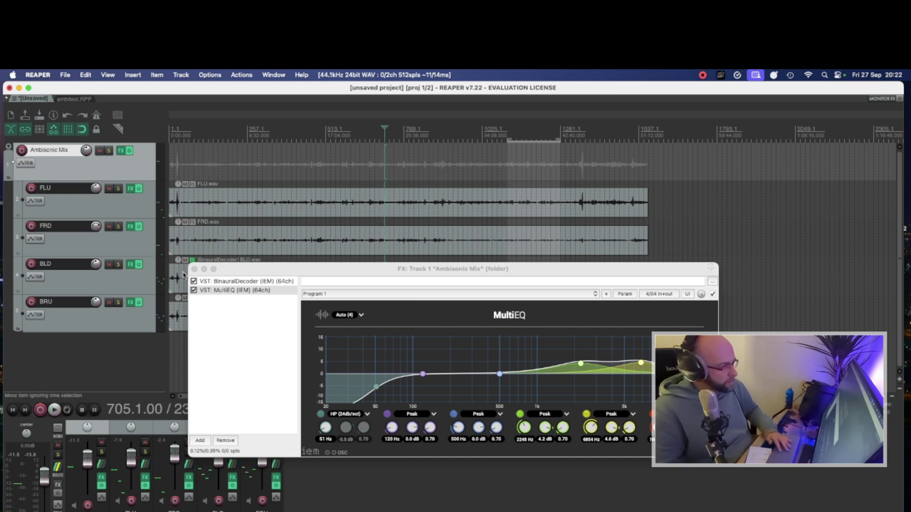
Close the FX: Track 1 'Ambisonic Mix' window
{"action": "left_click", "coordinate": [194, 269]}
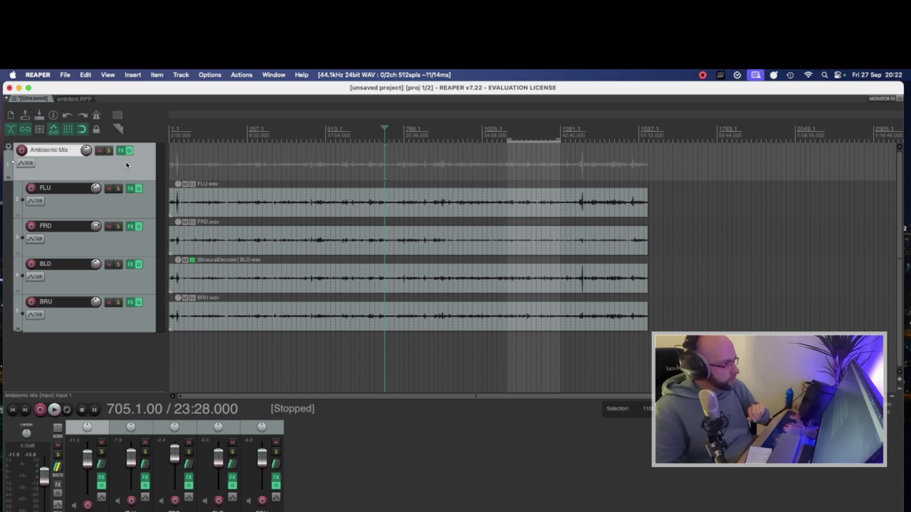
{"action": "left_click", "coordinate": [65, 75]}
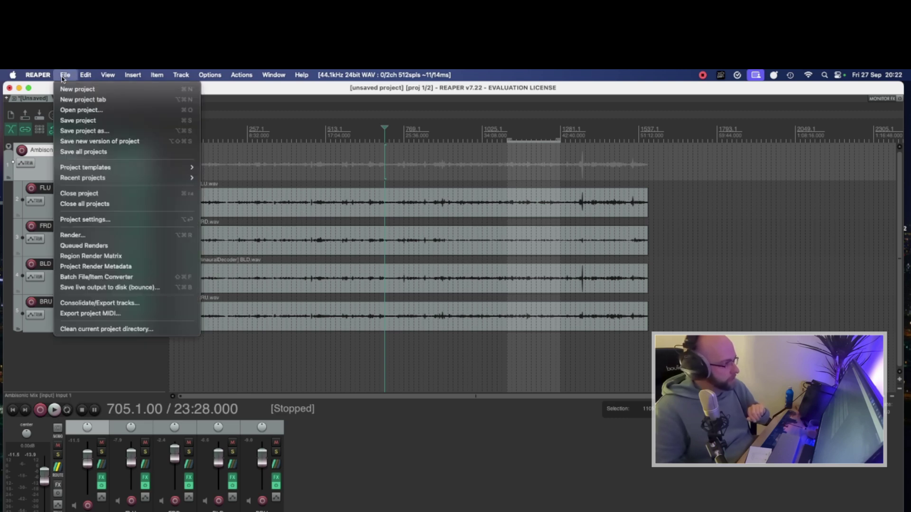
{"action": "left_click", "coordinate": [124, 234]}
{"action": "left_click_drag", "start_coordinate": [458, 127], "coordinate": [485, 120]}
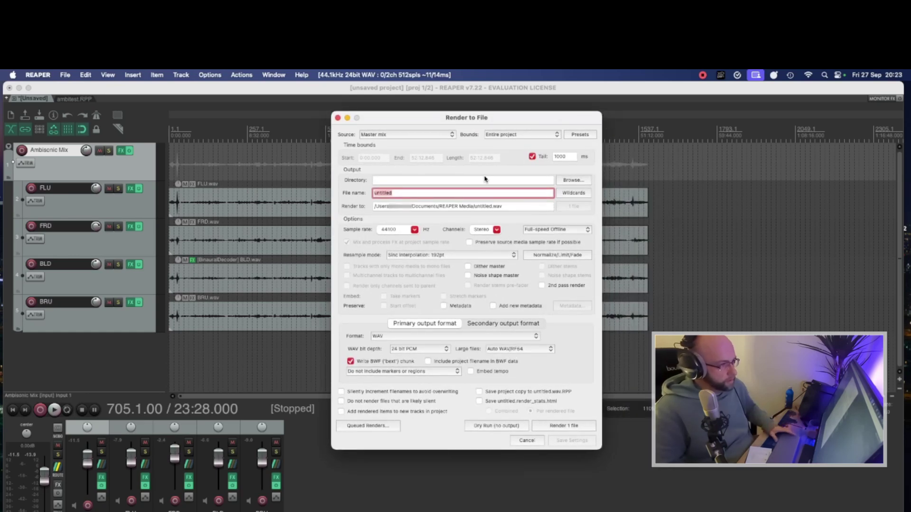
{"action": "left_click", "coordinate": [481, 229]}
{"action": "left_click", "coordinate": [495, 231]}
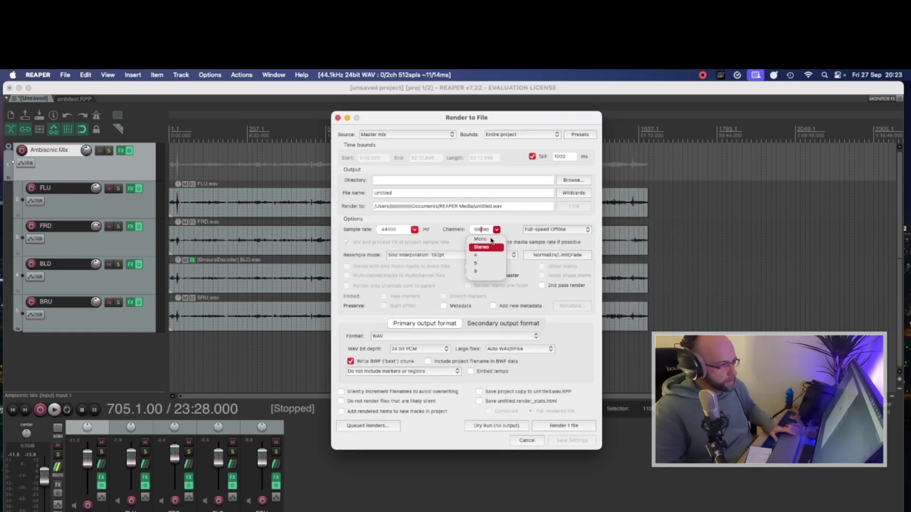
{"action": "left_click", "coordinate": [492, 248]}
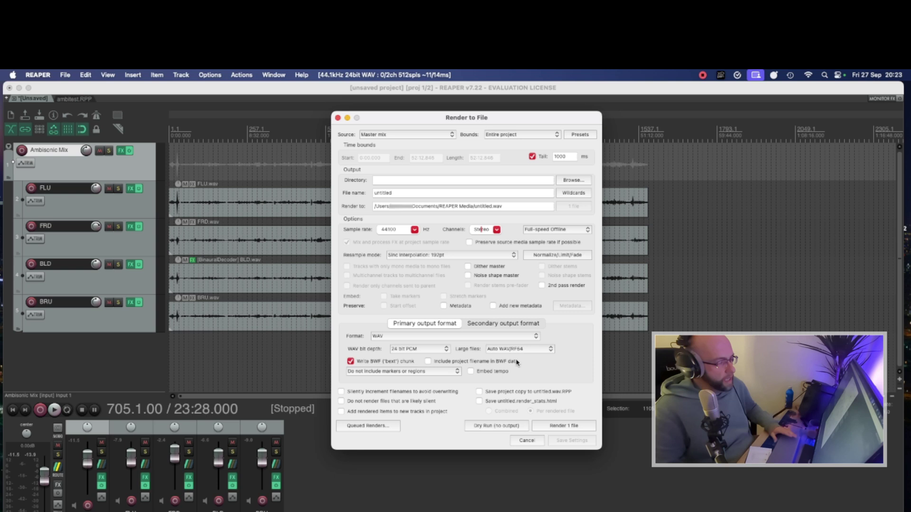
{"action": "left_click", "coordinate": [526, 441]}
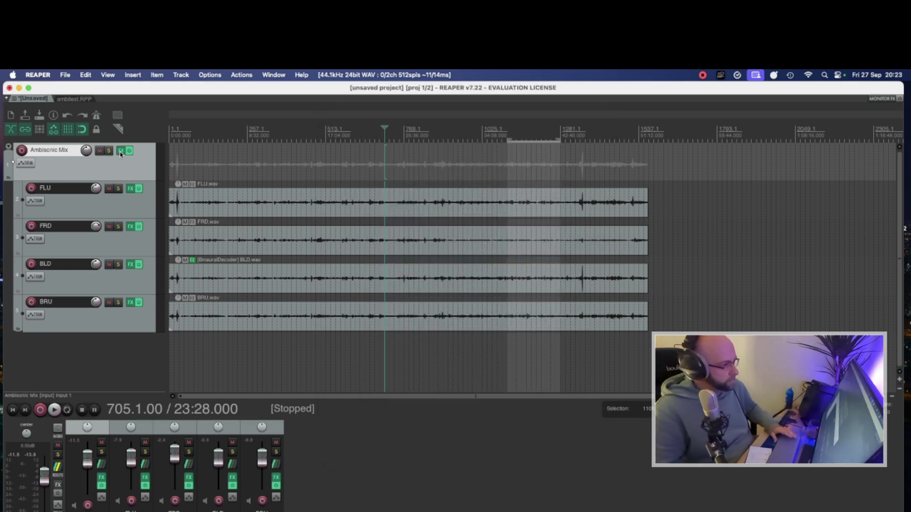
Uncheck BinauralDecoder's enable box in the folder FX chain, then close the chain window
{"action": "left_click", "coordinate": [121, 150]}
{"action": "left_click_drag", "start_coordinate": [377, 271], "coordinate": [471, 217]}
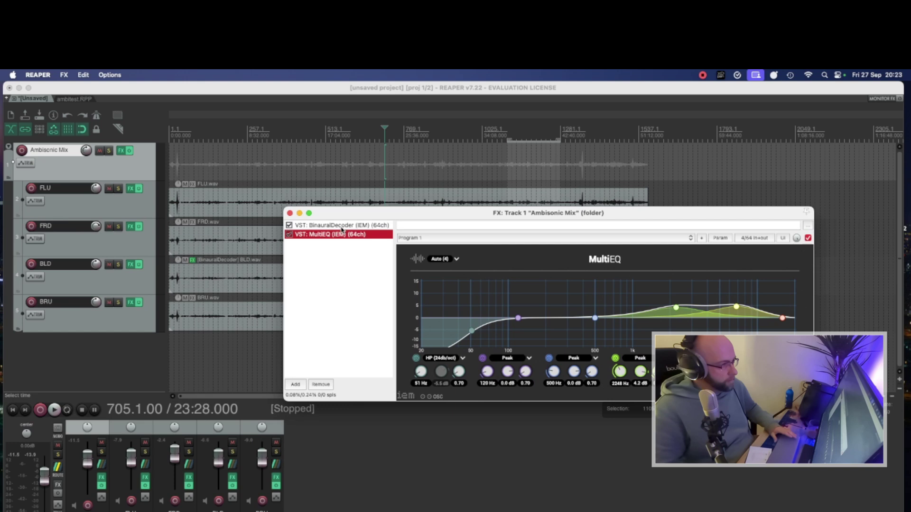
{"action": "left_click", "coordinate": [342, 226]}
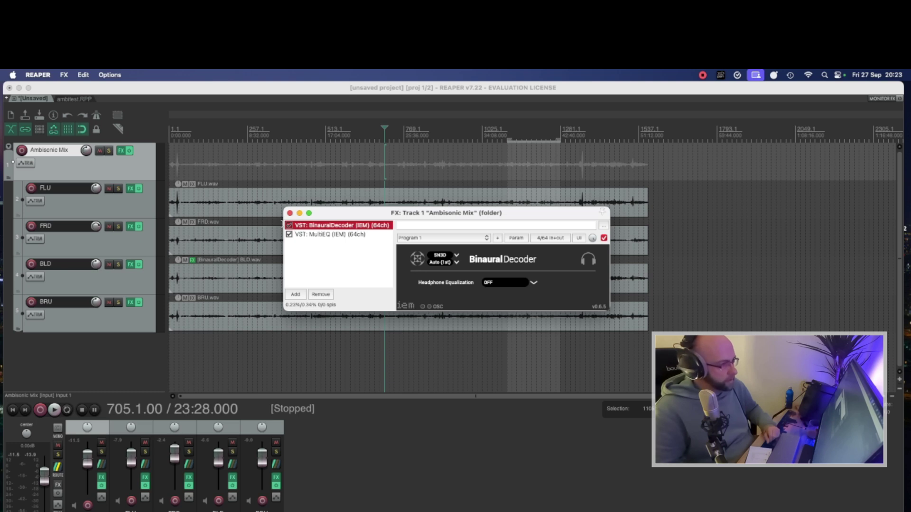
{"action": "left_click", "coordinate": [289, 226]}
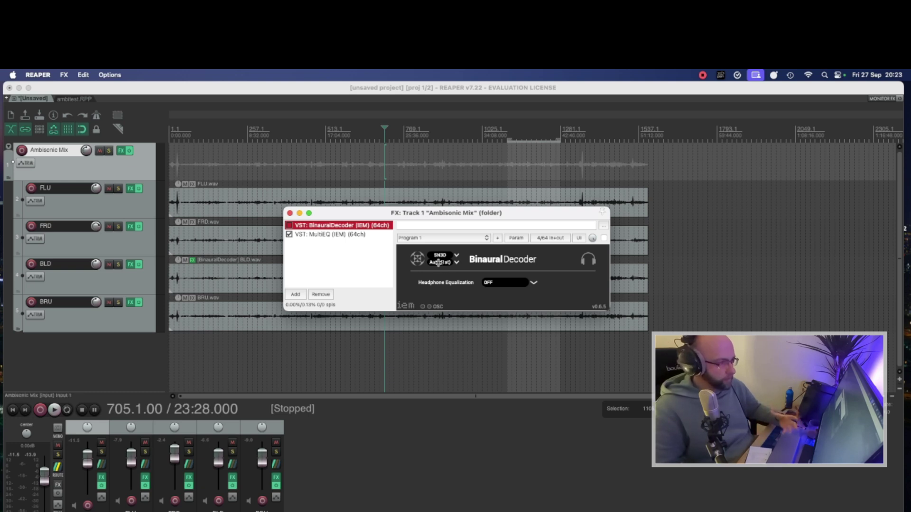
{"action": "left_click", "coordinate": [290, 213]}
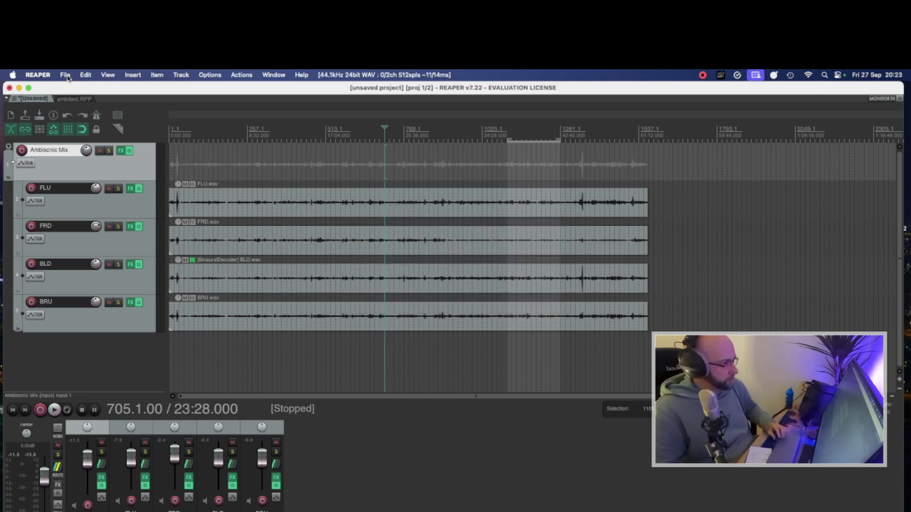
Open File > Render and set the output Channels to 4
{"action": "left_click", "coordinate": [66, 75]}
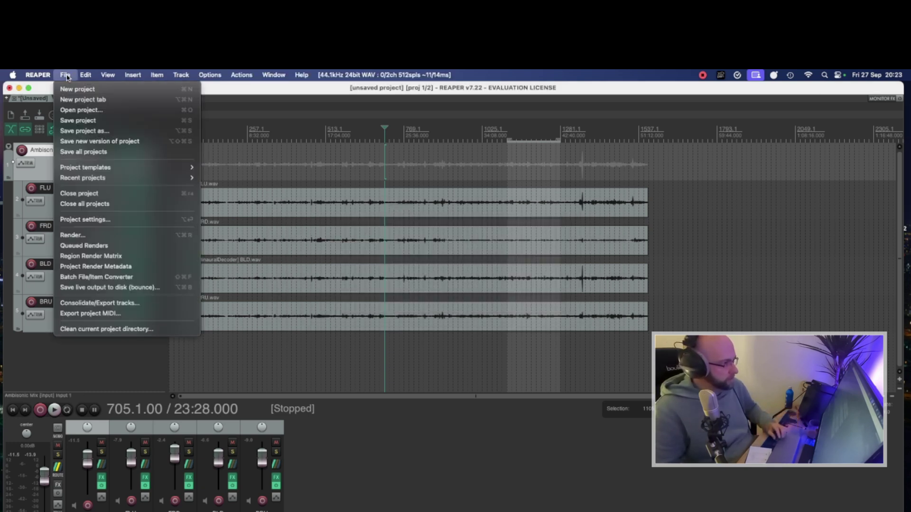
{"action": "left_click", "coordinate": [105, 236]}
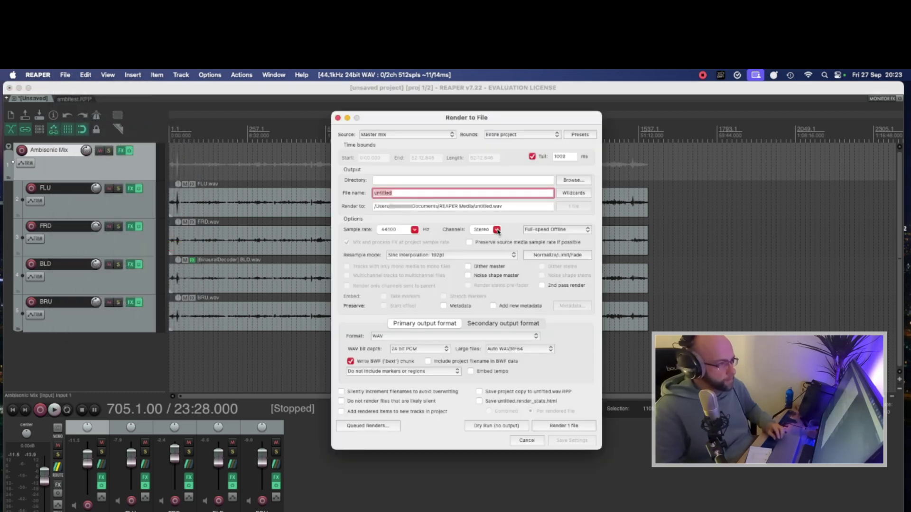
{"action": "left_click", "coordinate": [497, 231]}
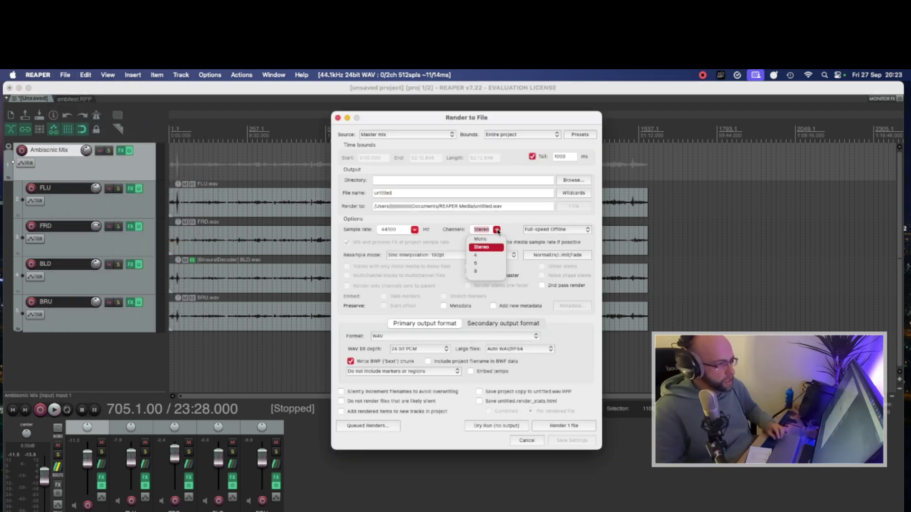
{"action": "left_click", "coordinate": [482, 256]}
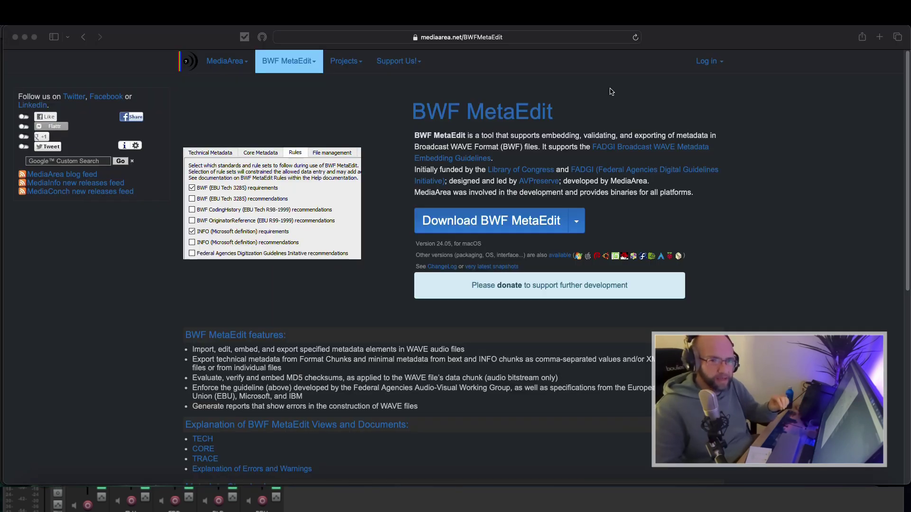
Check BWF MetaEdit's other-system downloads and highlight the Reddit CodingHistory before/after lines
{"action": "scroll", "coordinate": [587, 130], "scroll_direction": "down", "scroll_amount": 1}
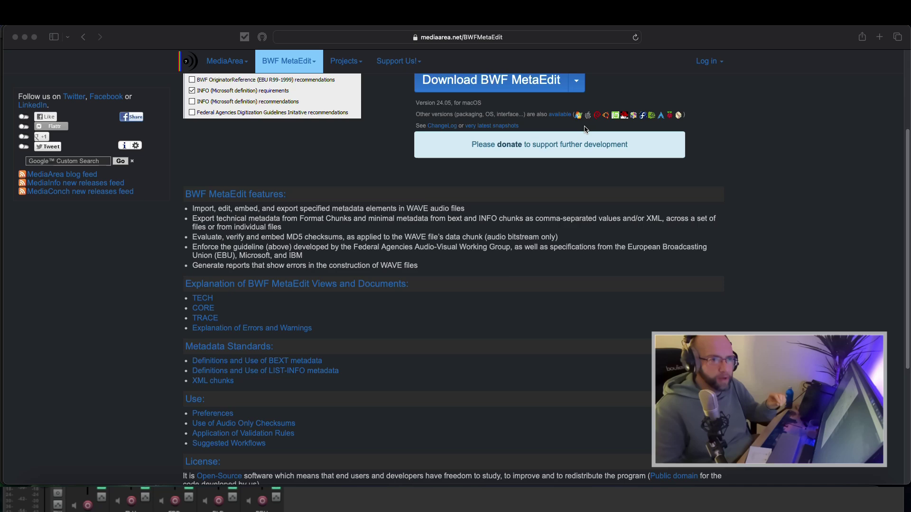
{"action": "scroll", "coordinate": [585, 129], "scroll_direction": "up", "scroll_amount": 5}
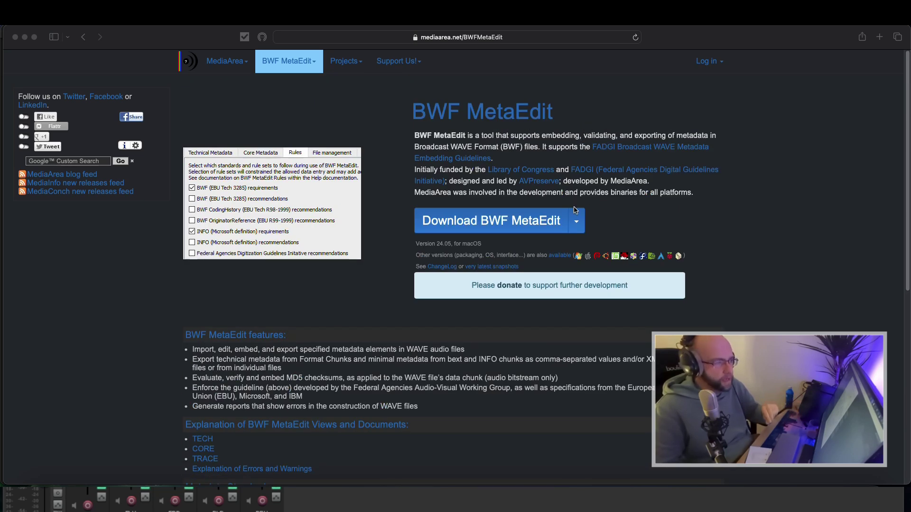
{"action": "left_click", "coordinate": [574, 222]}
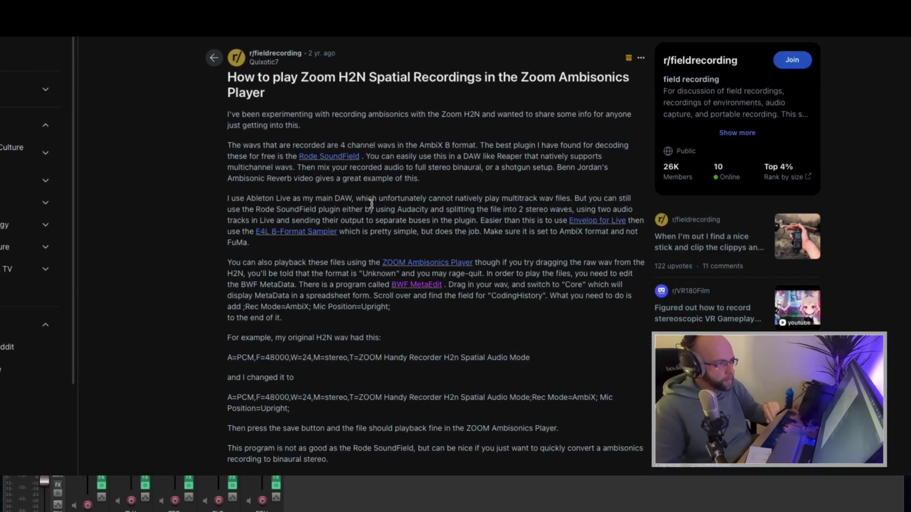
{"action": "scroll", "coordinate": [371, 204], "scroll_direction": "down", "scroll_amount": 2}
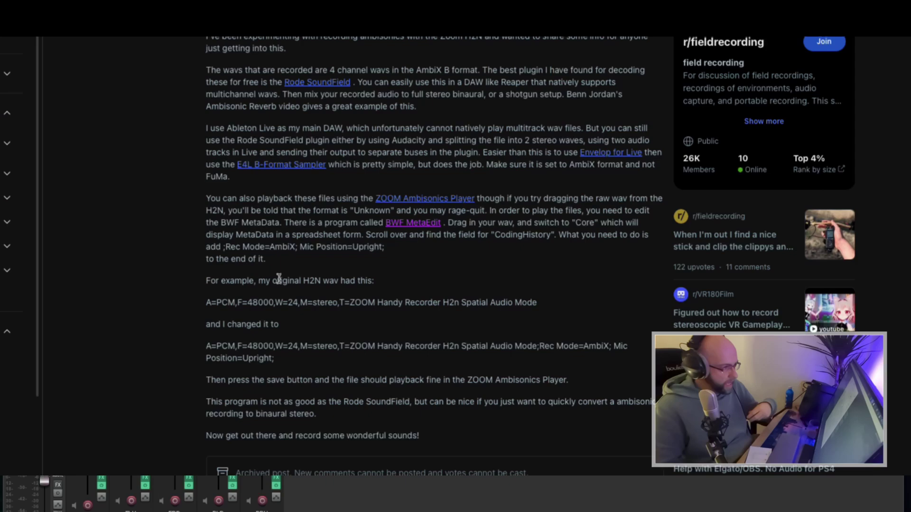
{"action": "left_click_drag", "start_coordinate": [211, 302], "coordinate": [413, 470]}
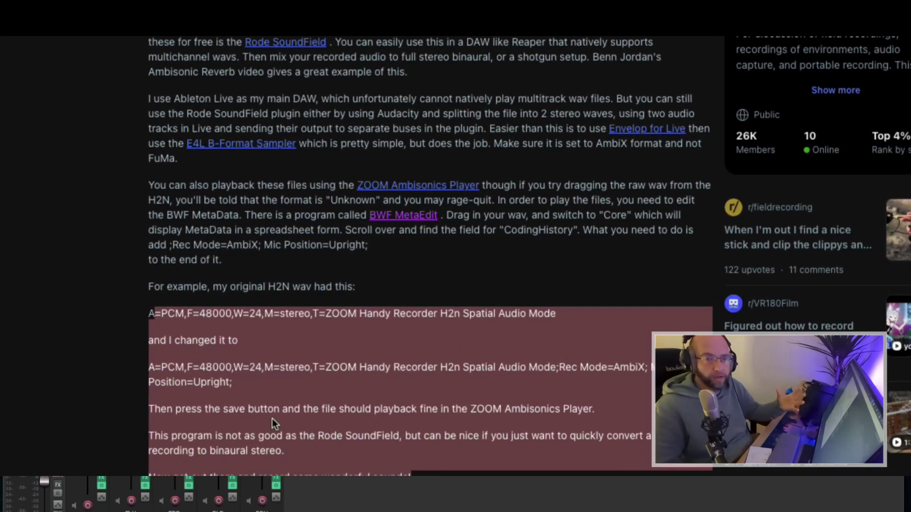
{"action": "scroll", "coordinate": [301, 383], "scroll_direction": "down", "scroll_amount": 3}
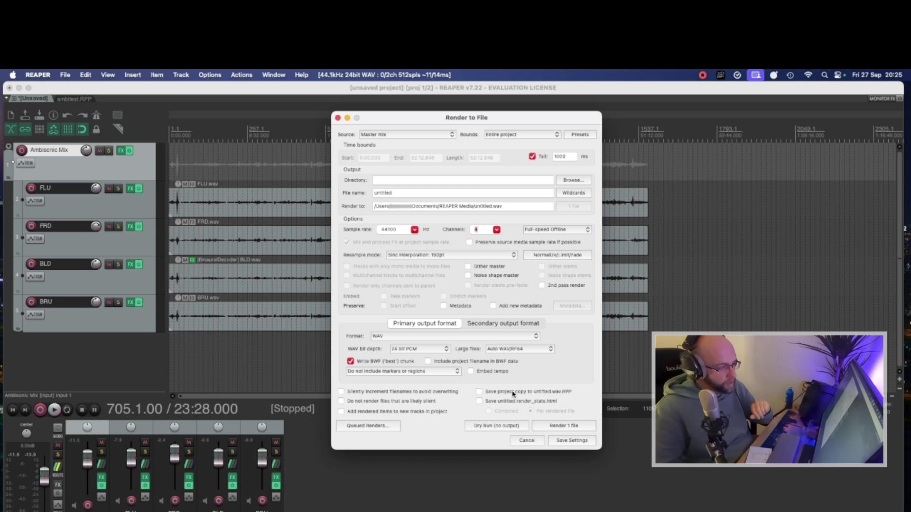
Cancel the Render to File dialog without rendering
{"action": "left_click", "coordinate": [525, 441]}
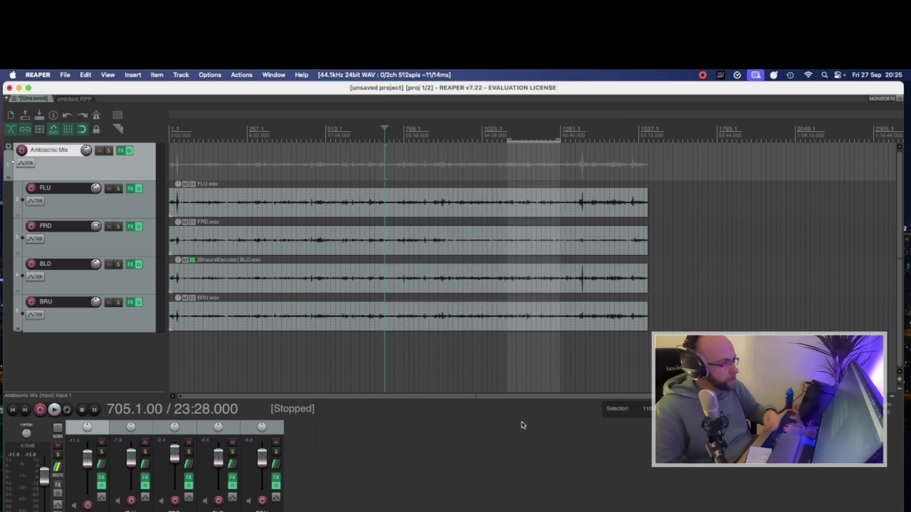